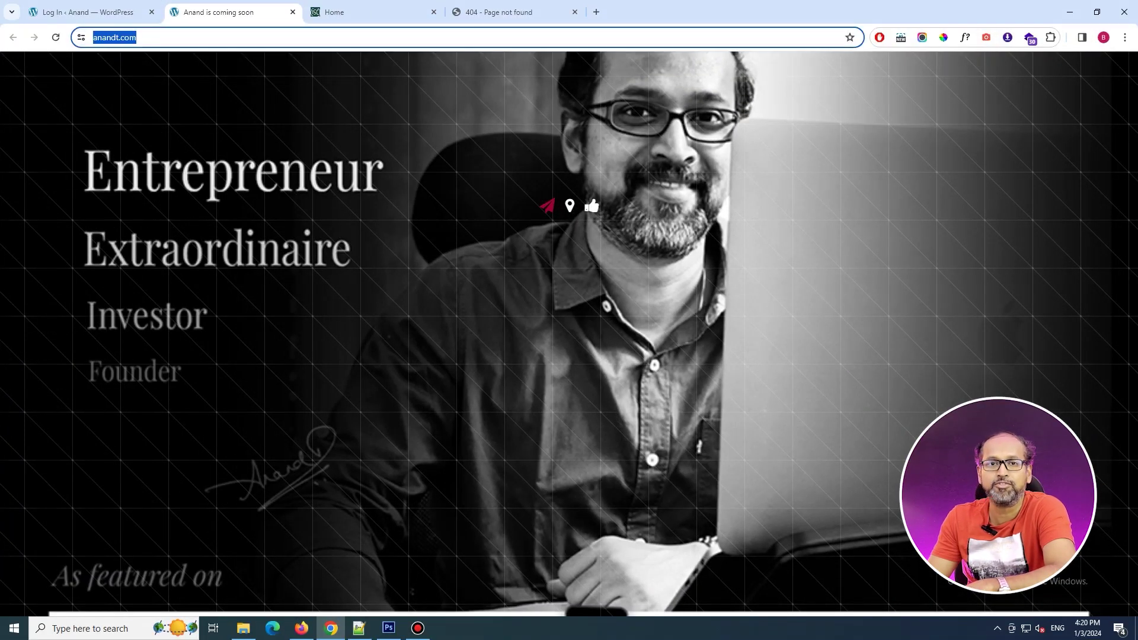
Step: Open the WordPress admin login page at anandt.com/wp-admin and close the duplicate login tab
click(164, 37)
text(/wp-admin)
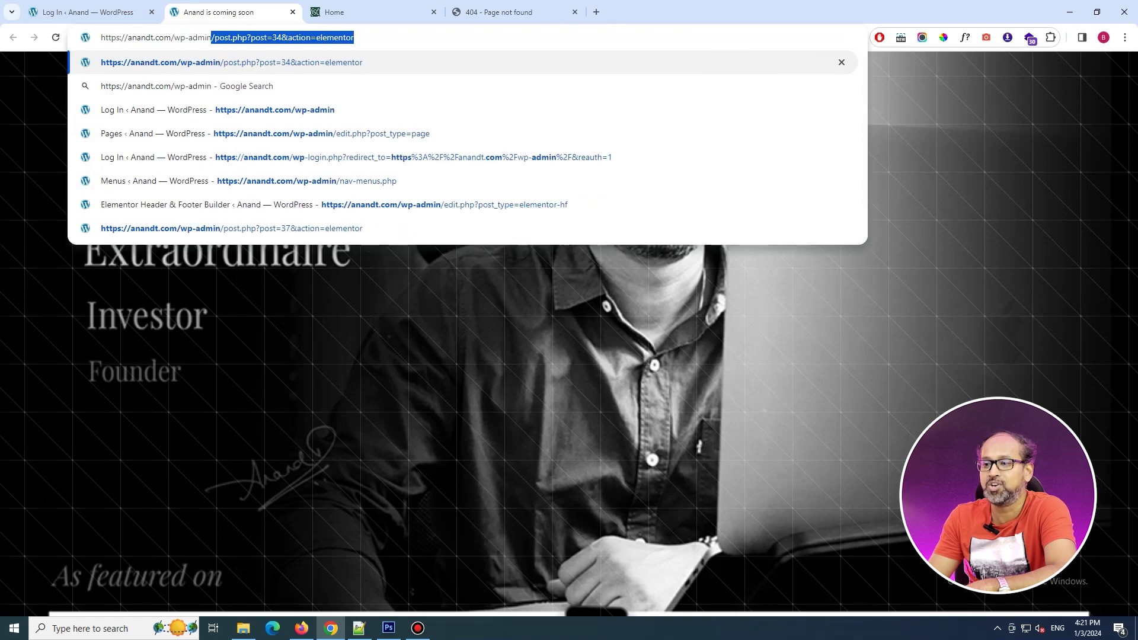
key(Delete)
key(Return)
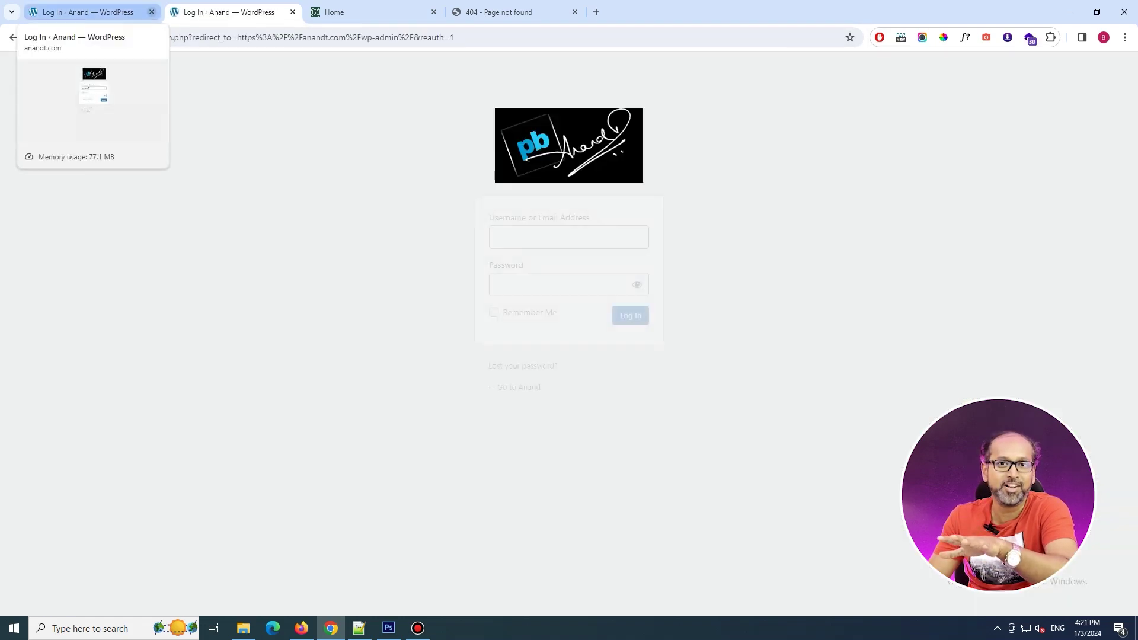
click(152, 12)
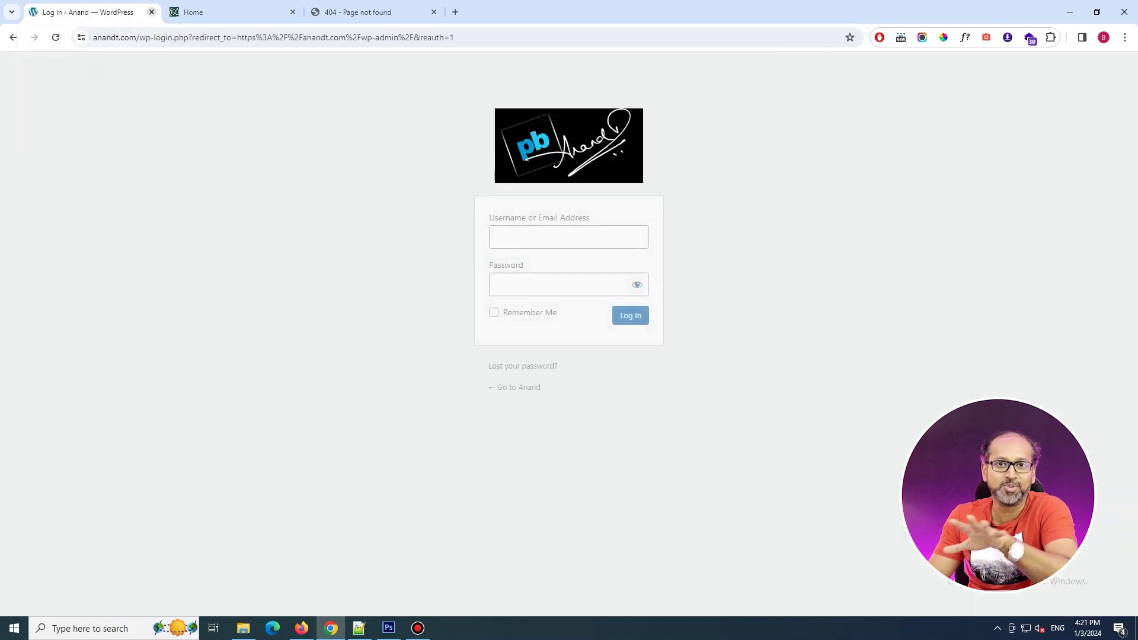
Step: Log in to WordPress with the account username and password, with Remember Me enabled
click(493, 238)
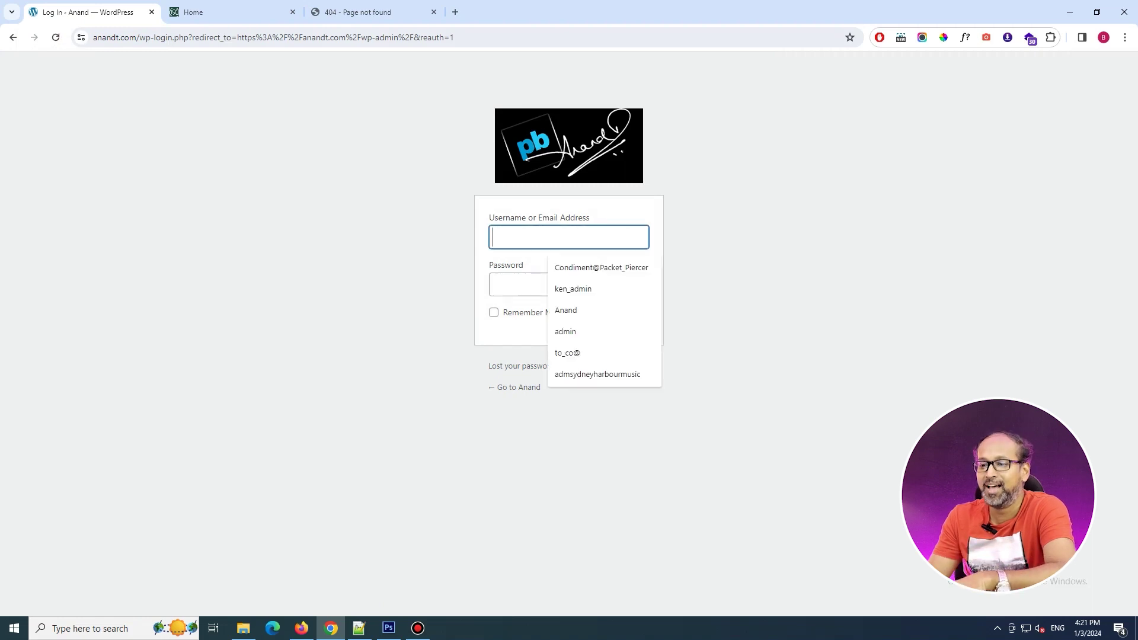
text(anandT)
key(Tab)
key(ctrl+v)
click(493, 312)
key(Tab)
key(Return)
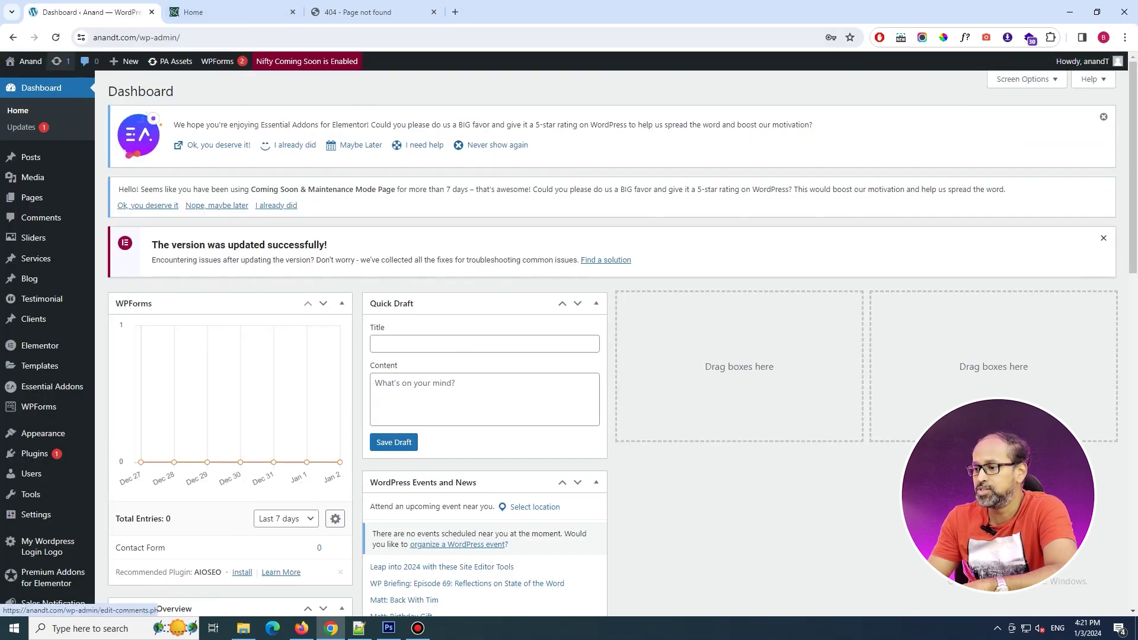
Step: Visit the live anandt.com site in a separate tab and look through its home page
mouse_move(30, 61)
middle_click(21, 80)
click(225, 12)
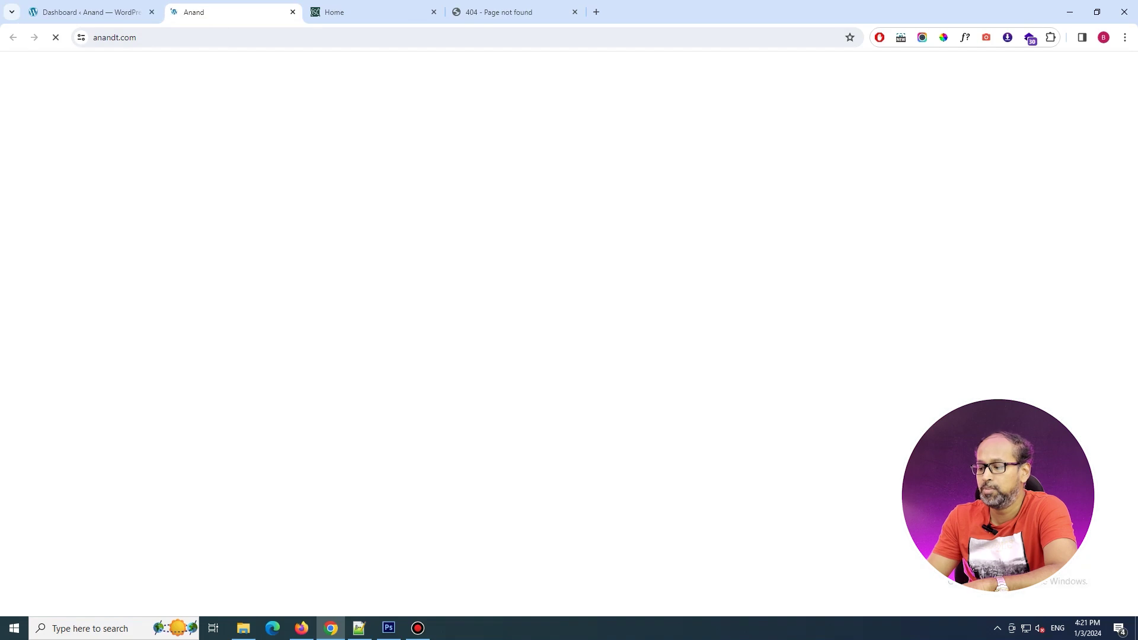
scroll(569, 332, down, 10)
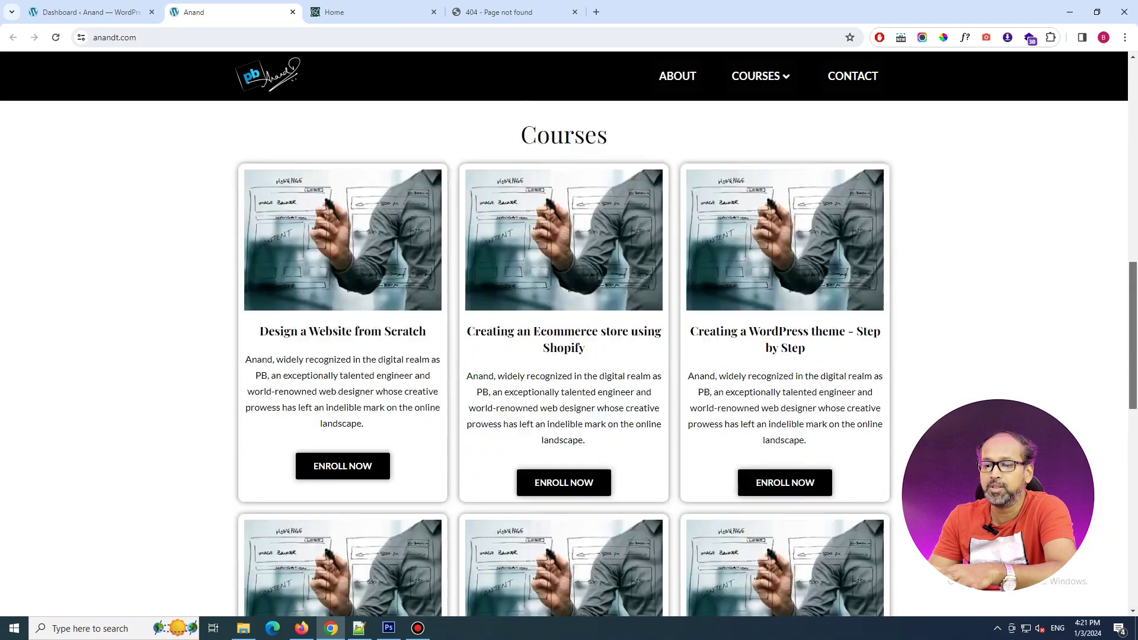
scroll(569, 356, down, 5)
scroll(569, 356, up, 15)
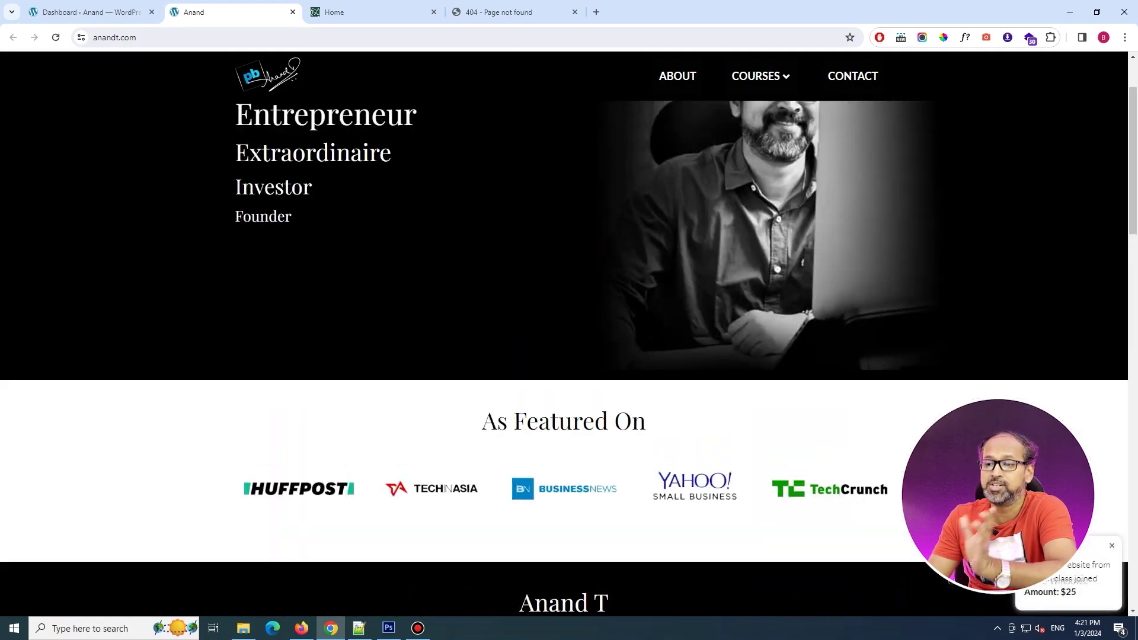
Step: Find the Duplicator – WordPress Migration & Backup Plugin among the WordPress plugins, then install and activate it
click(89, 11)
mouse_move(34, 454)
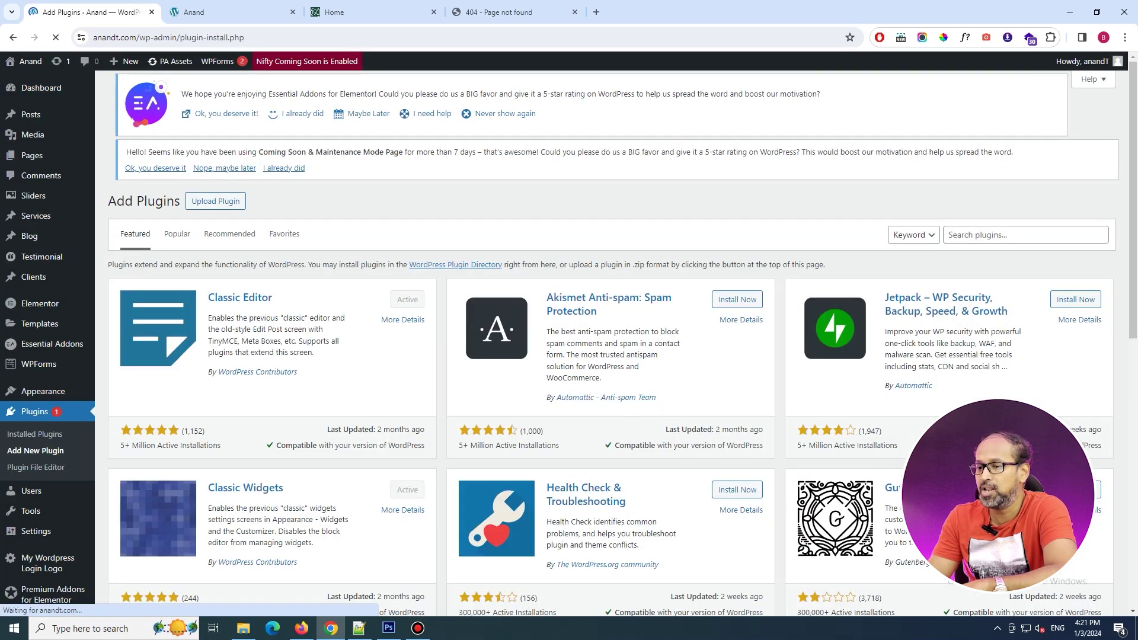
click(1025, 235)
text(dupli)
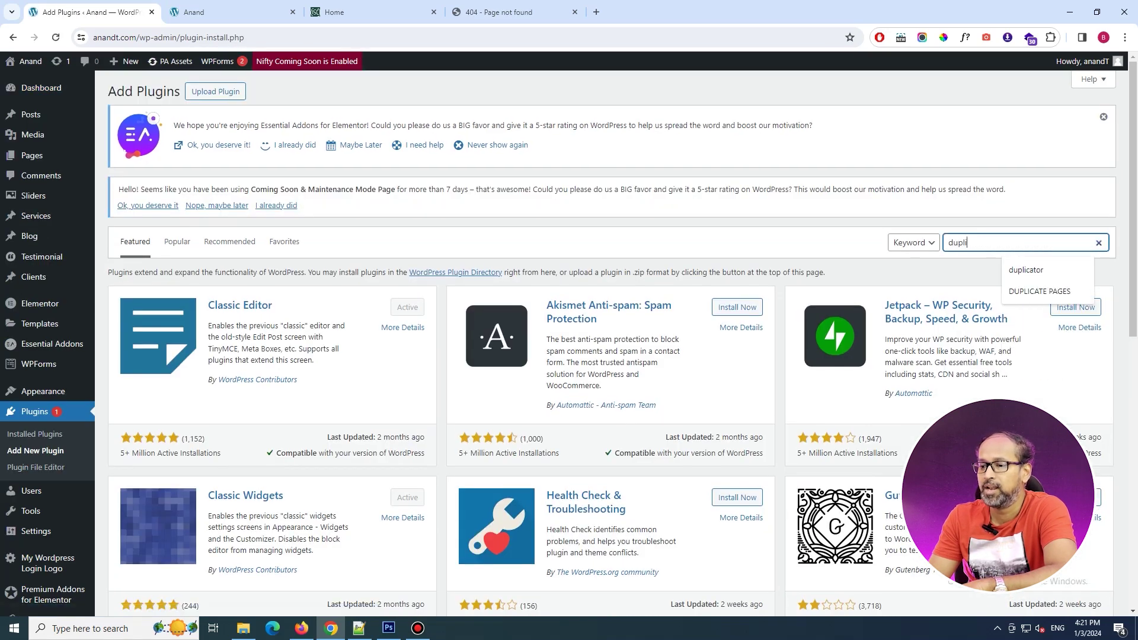
text(cator)
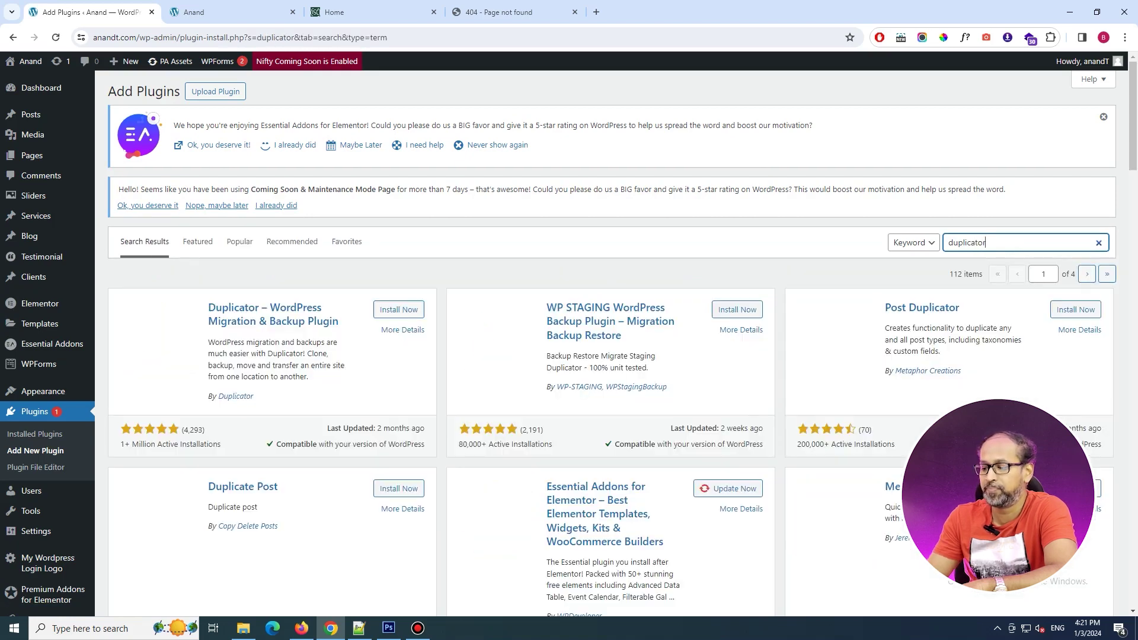
click(398, 310)
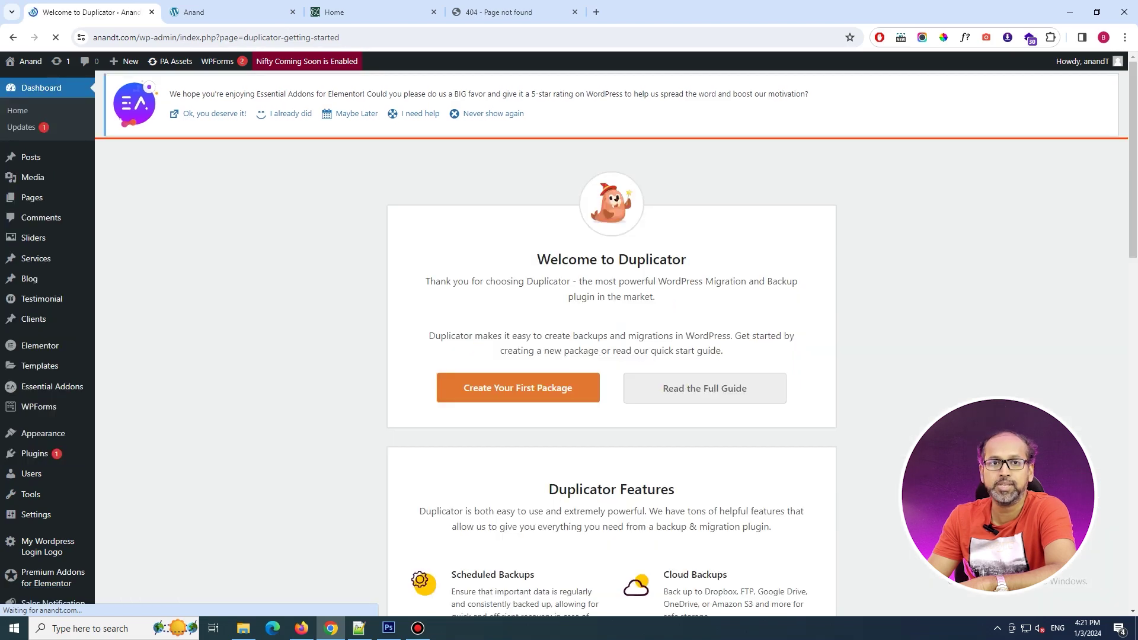
Step: Start a new package in the Duplicator plugin
mouse_move(53, 578)
scroll(53, 534, down, 8)
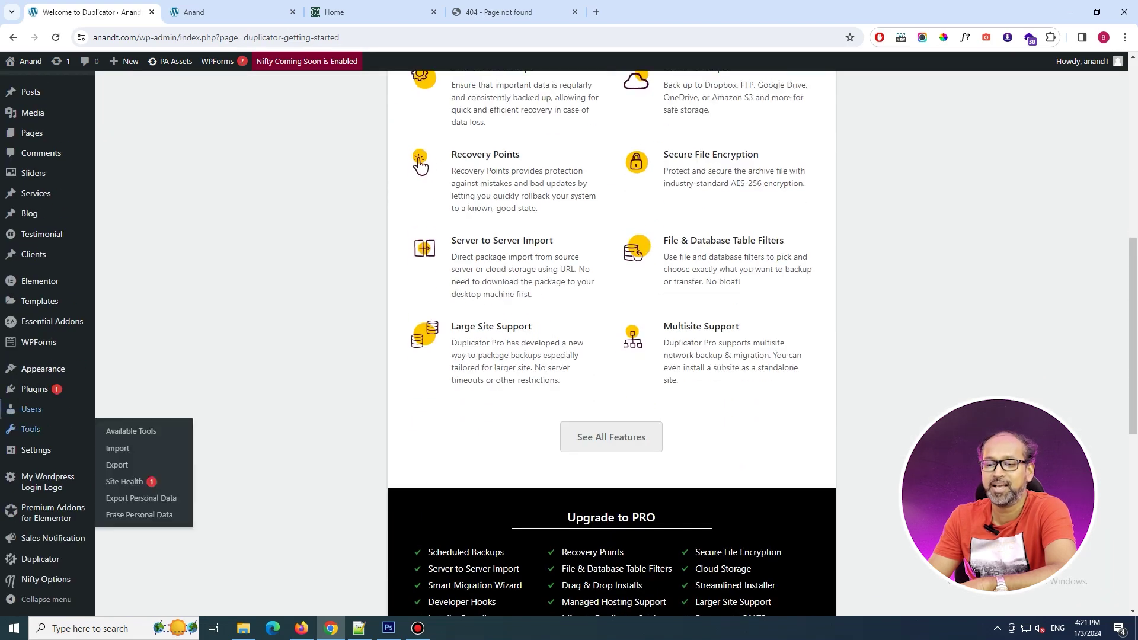
click(40, 559)
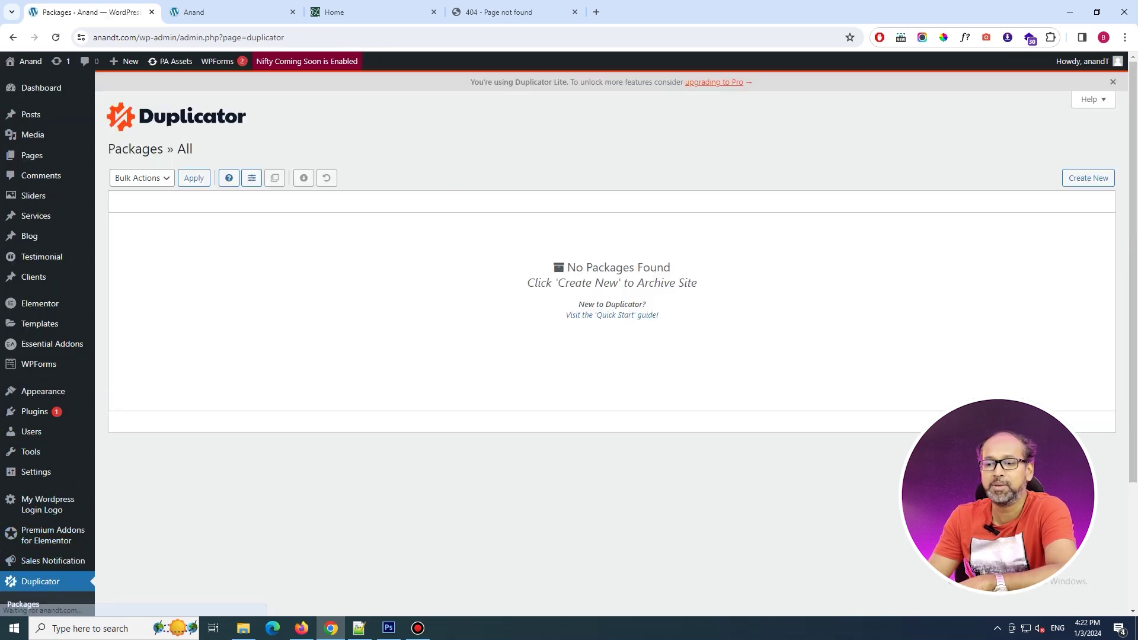
click(1089, 178)
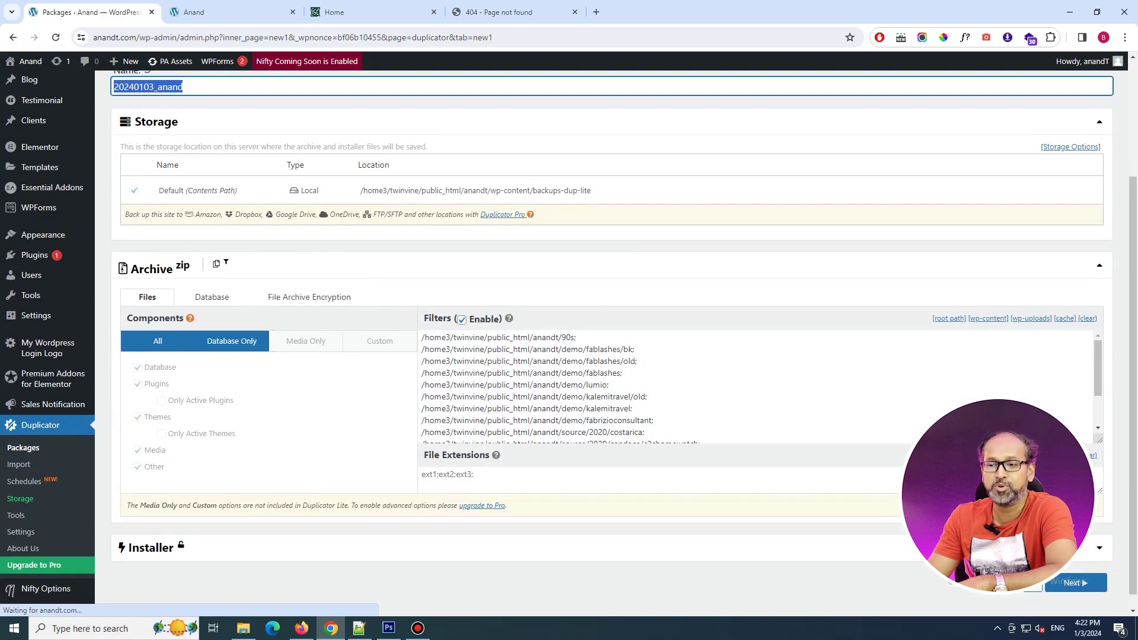
Step: Review the archive's path filters, keep all components included, and run the package scan
mouse_move(509, 319)
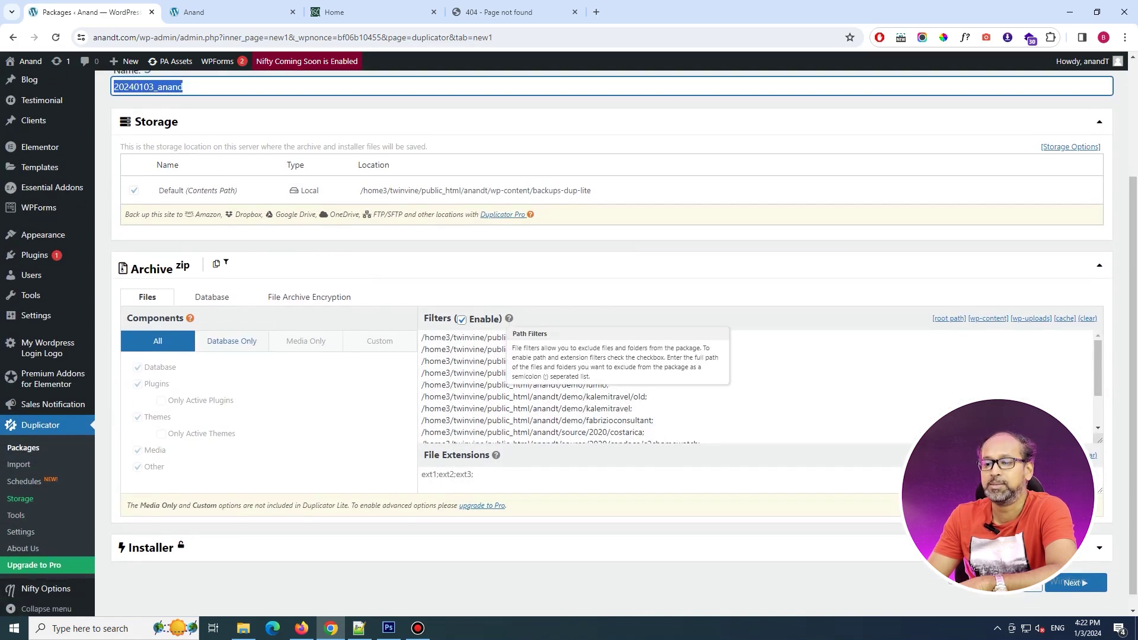
scroll(569, 342, down, 1)
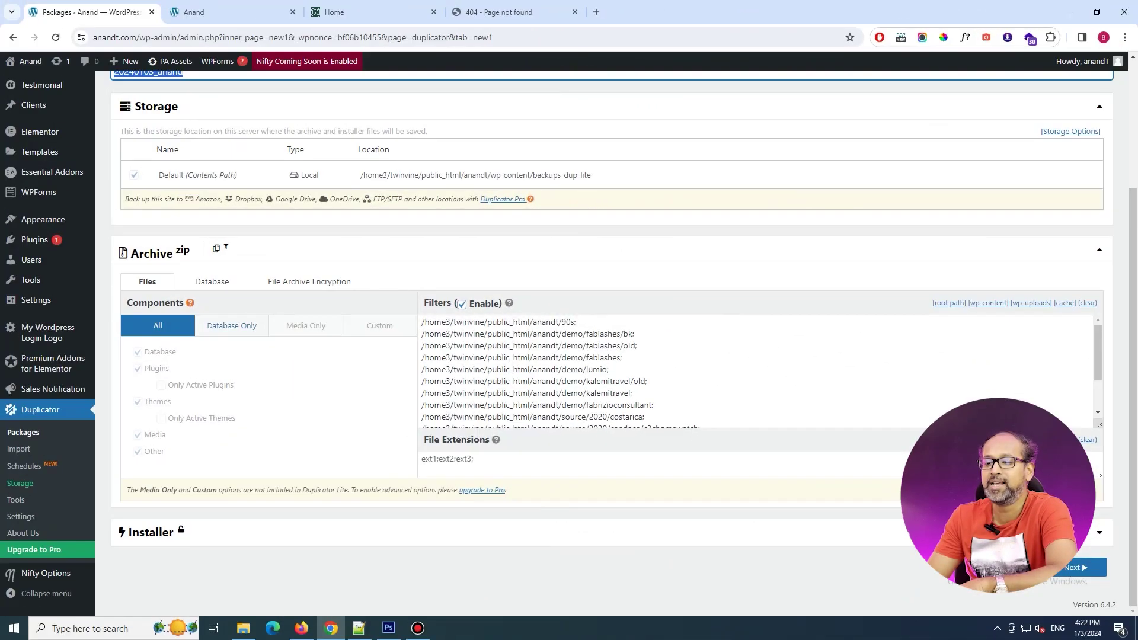
drag(1097, 353, 1098, 381)
click(1075, 568)
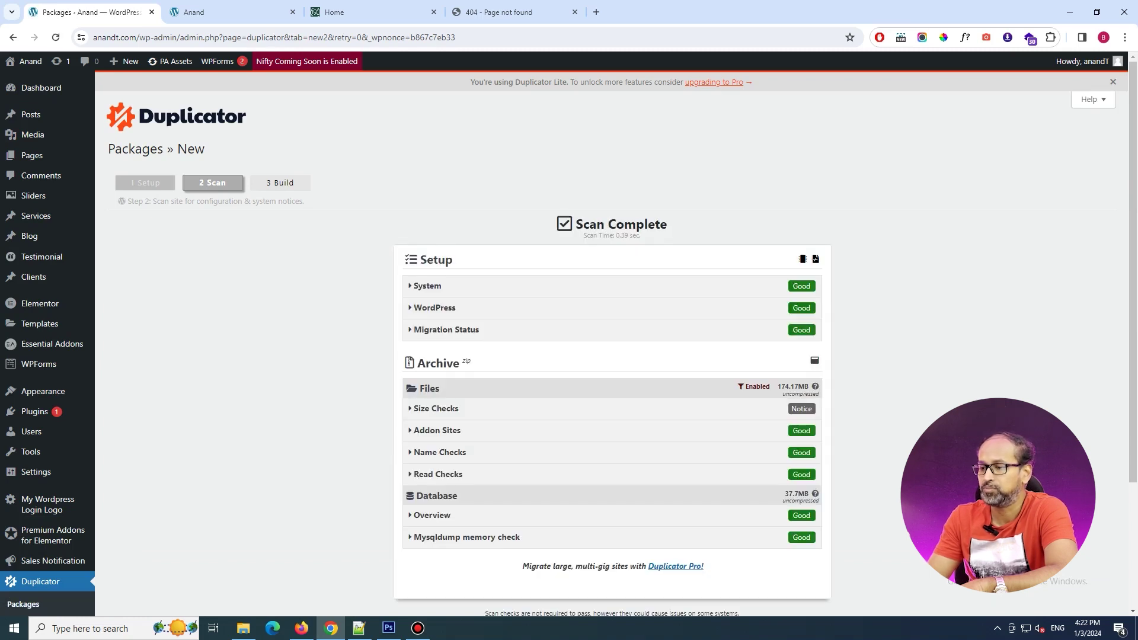
Step: Examine the scan results, including the total file size, the Size Checks notice and the Addon Sites details
scroll(612, 338, down, 3)
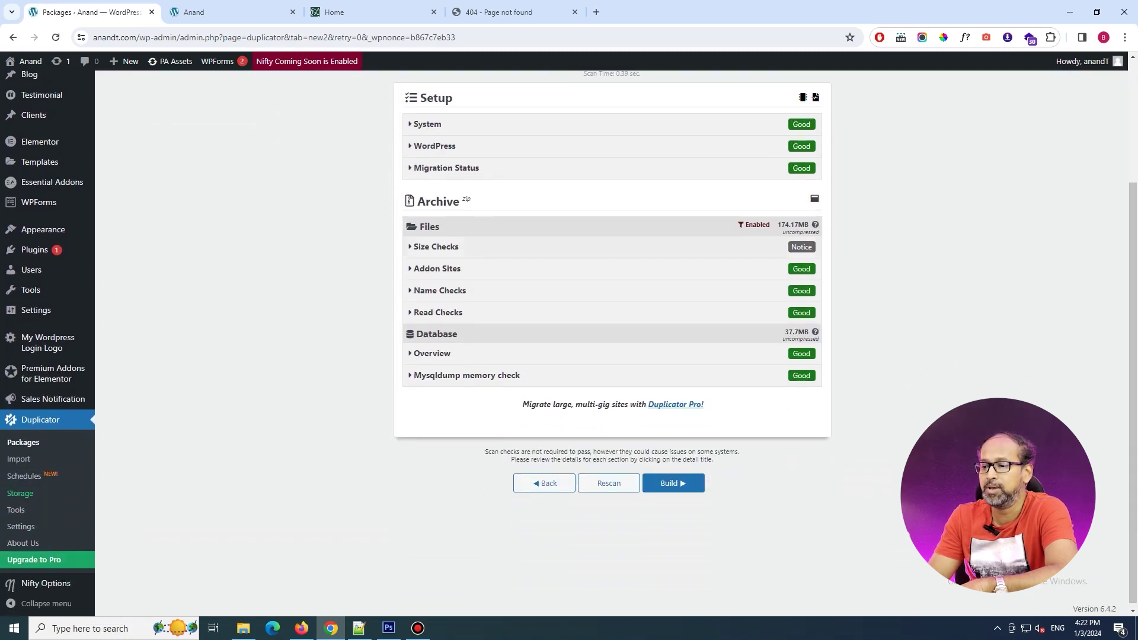
drag(778, 225, 811, 225)
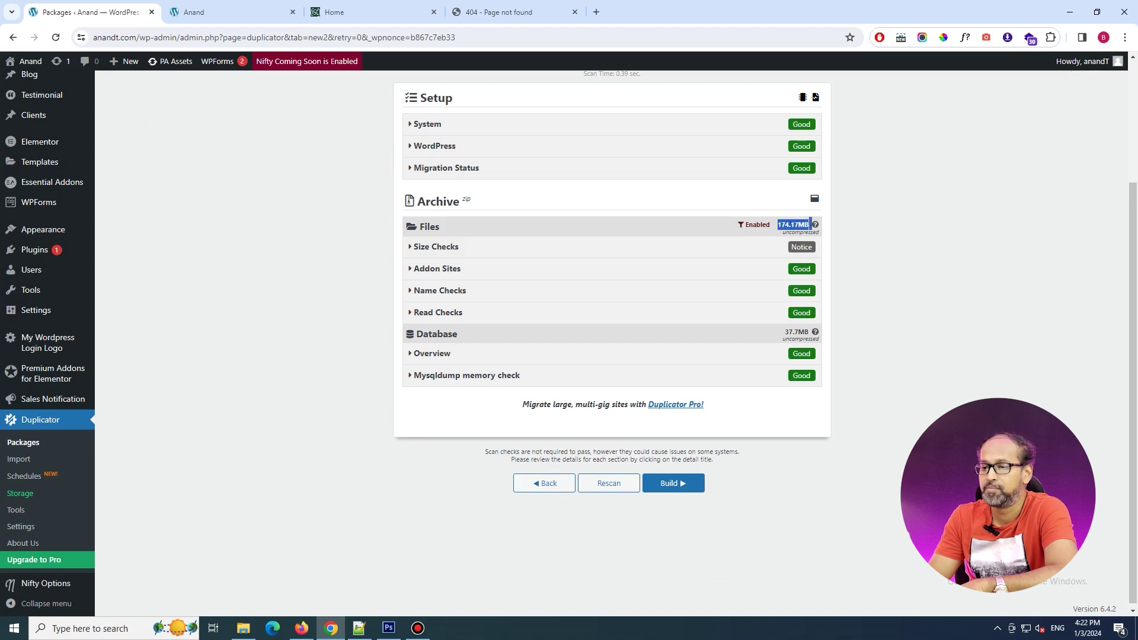
click(810, 225)
mouse_move(816, 225)
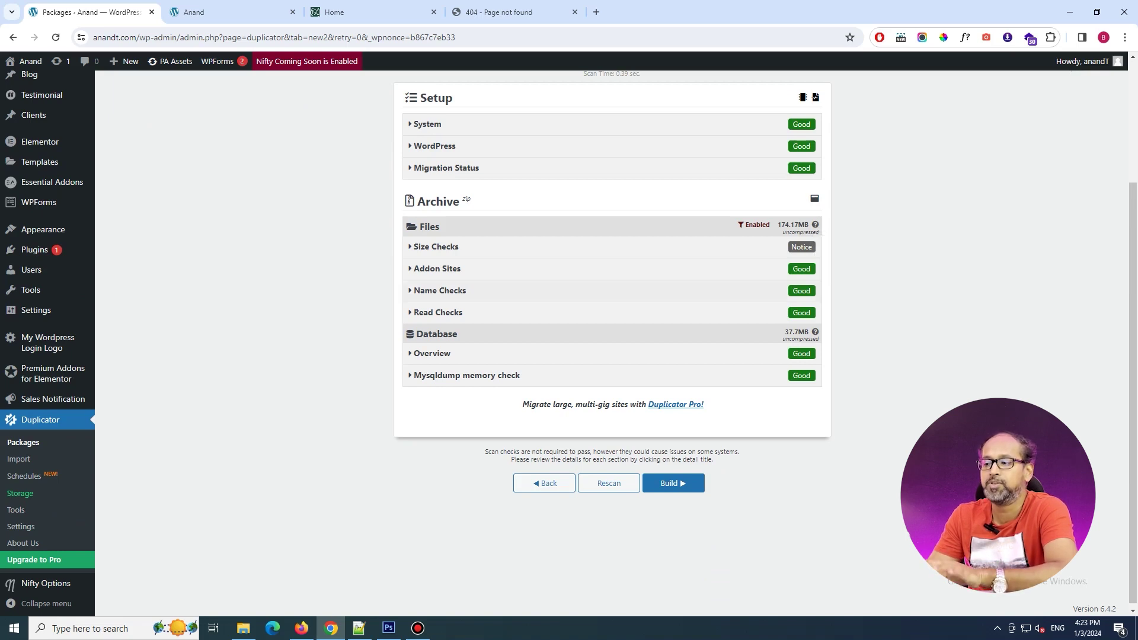
click(436, 247)
click(436, 247)
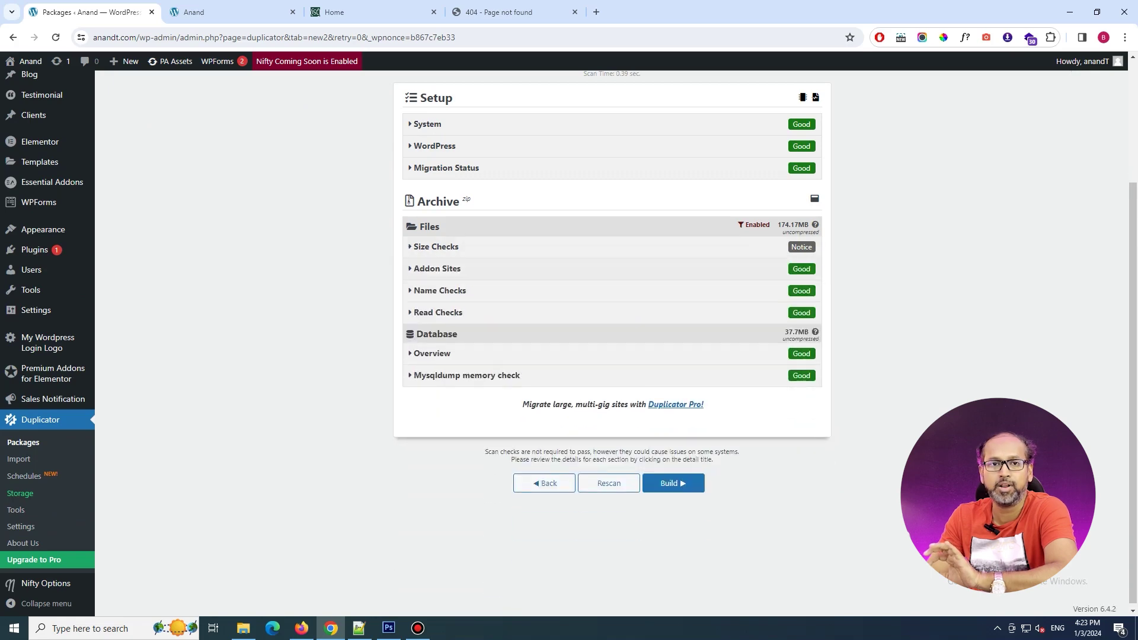
click(436, 247)
click(437, 247)
click(438, 269)
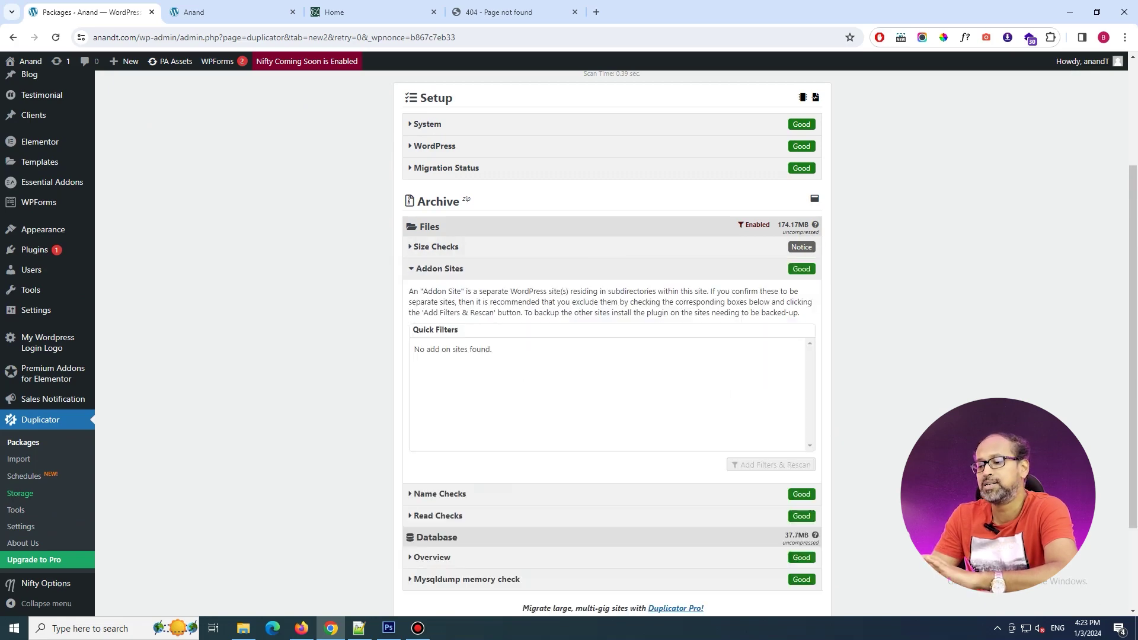
click(437, 247)
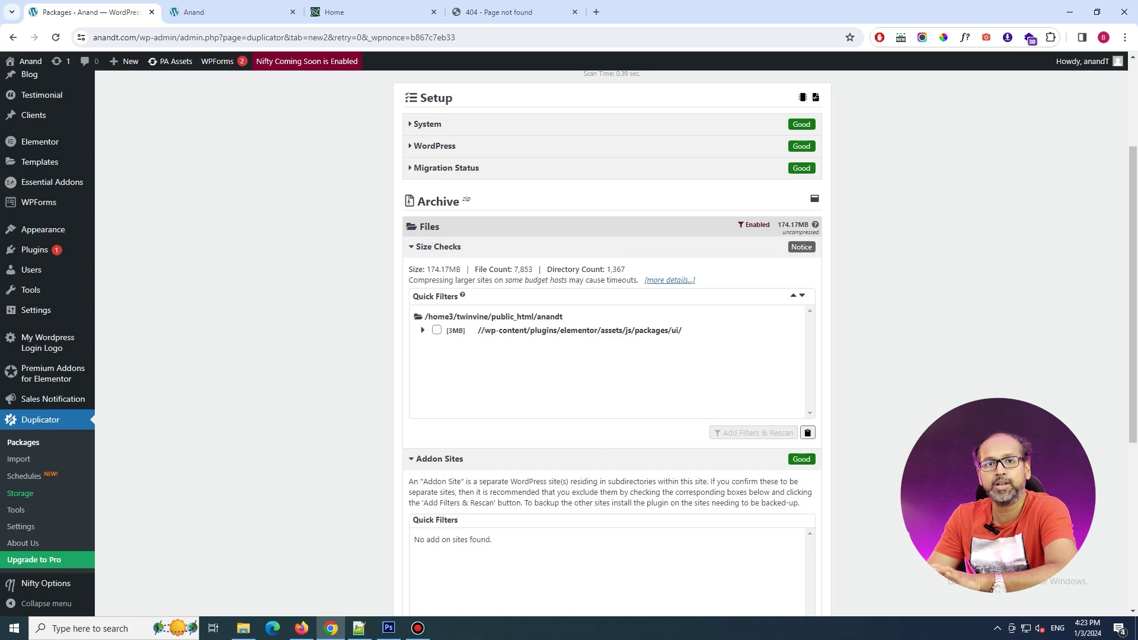
click(436, 247)
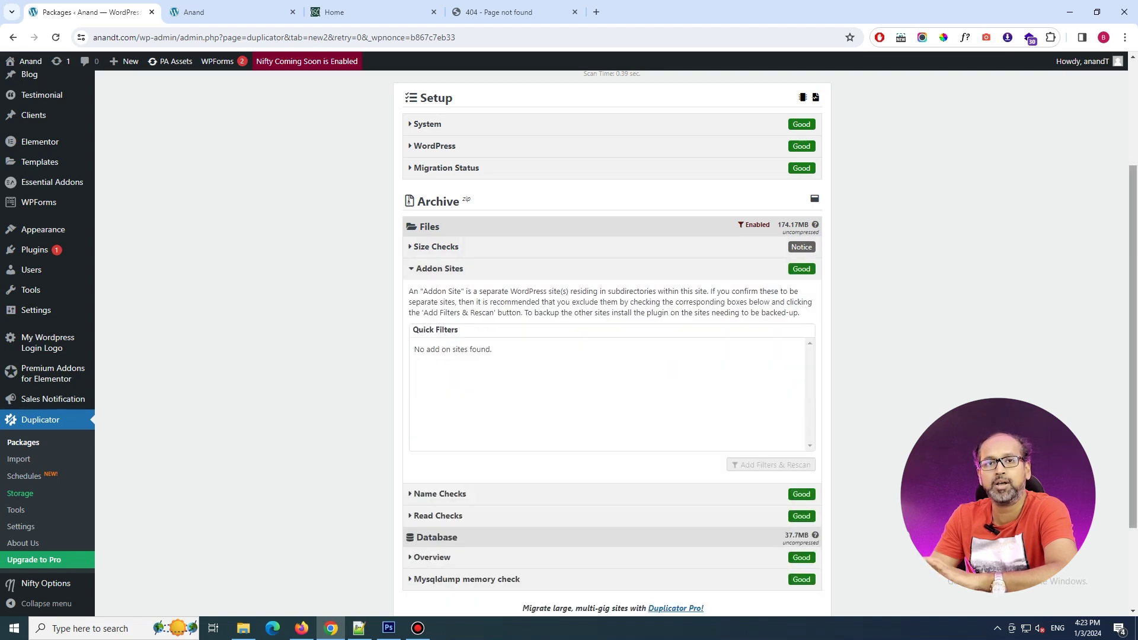
Step: Check the database size in the scan results and build the Duplicator package
scroll(436, 247, down, 2)
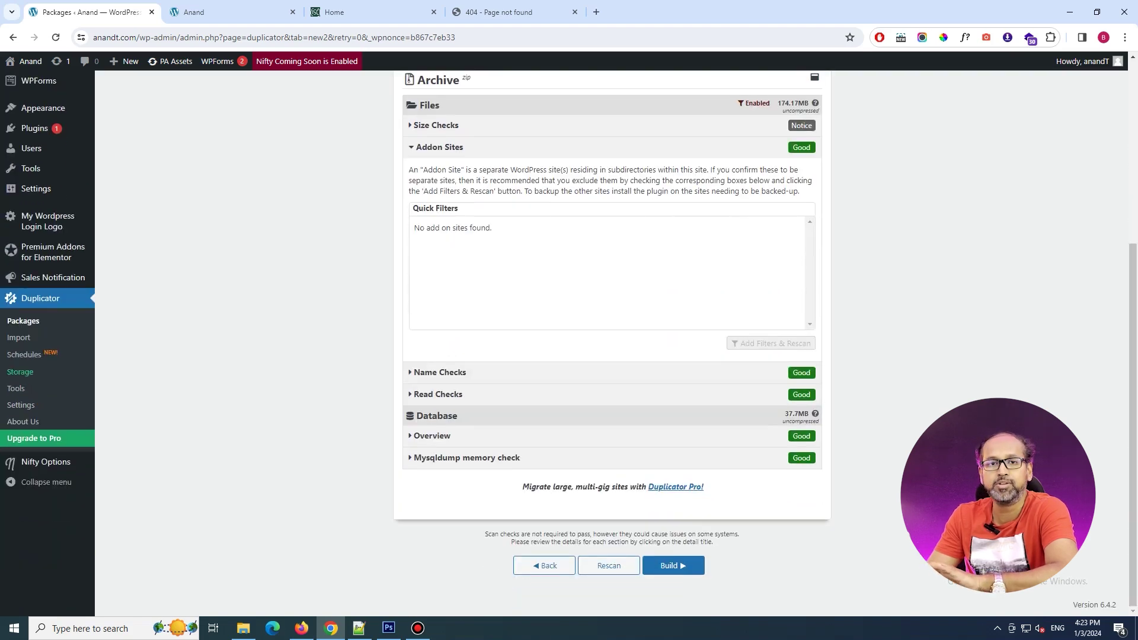
mouse_move(816, 414)
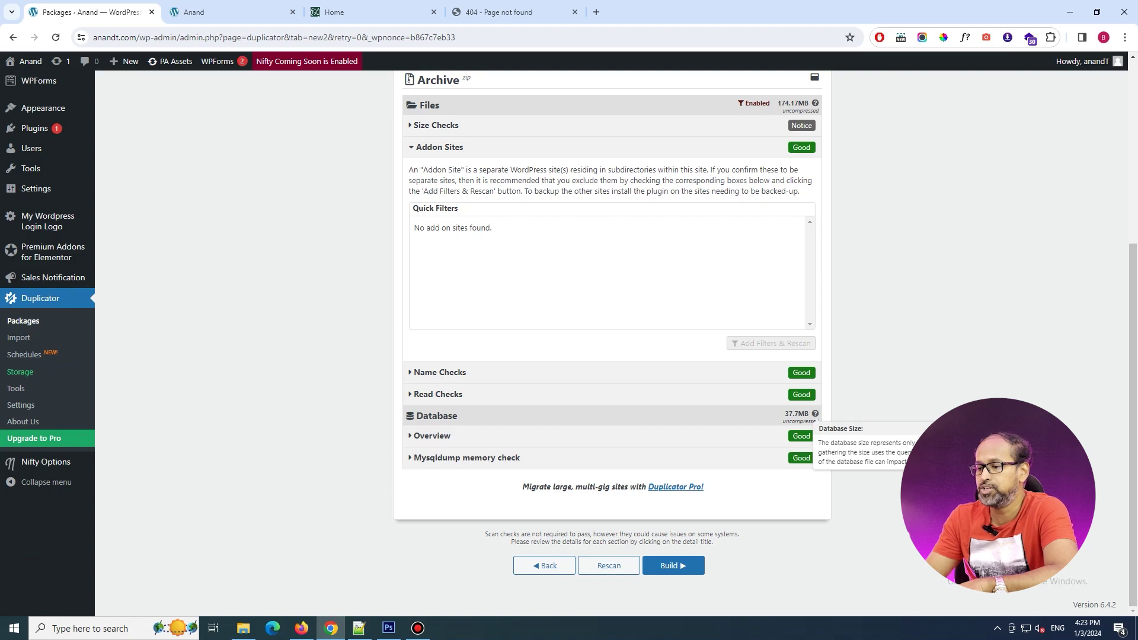
click(673, 565)
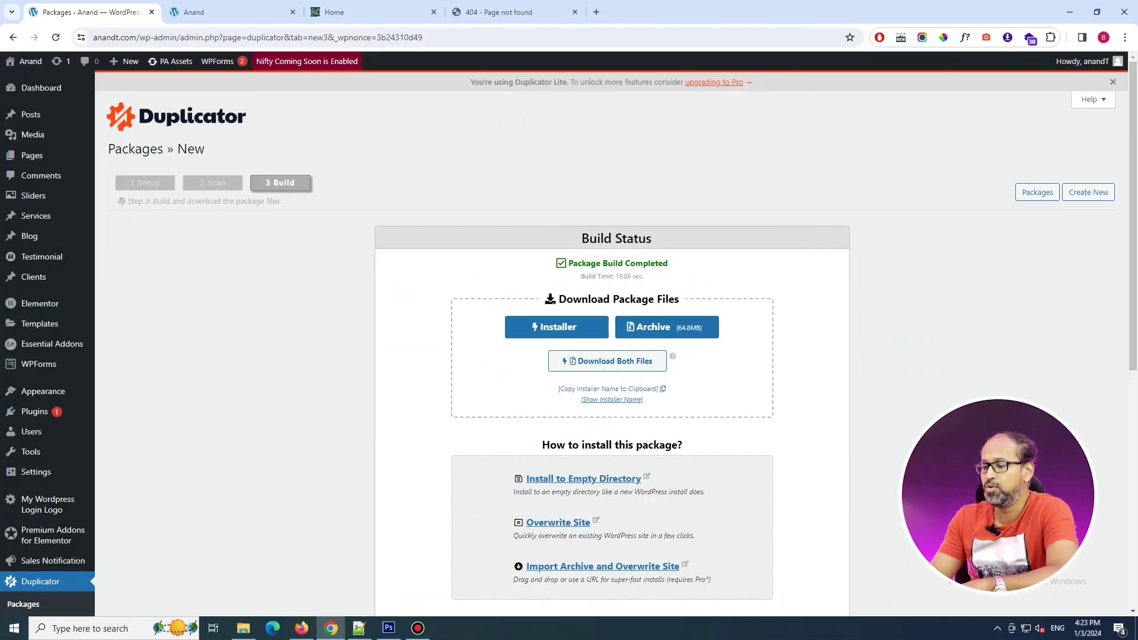
Step: Begin downloading the package's installer.php and create a "site backup" folder in Downloads for it
click(557, 327)
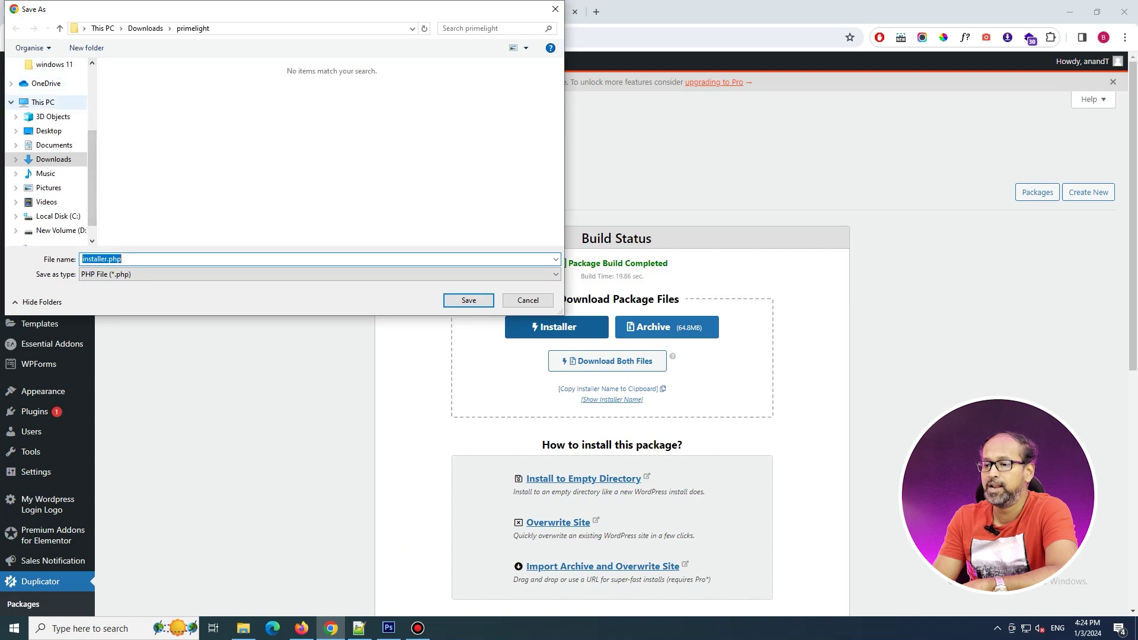
click(53, 159)
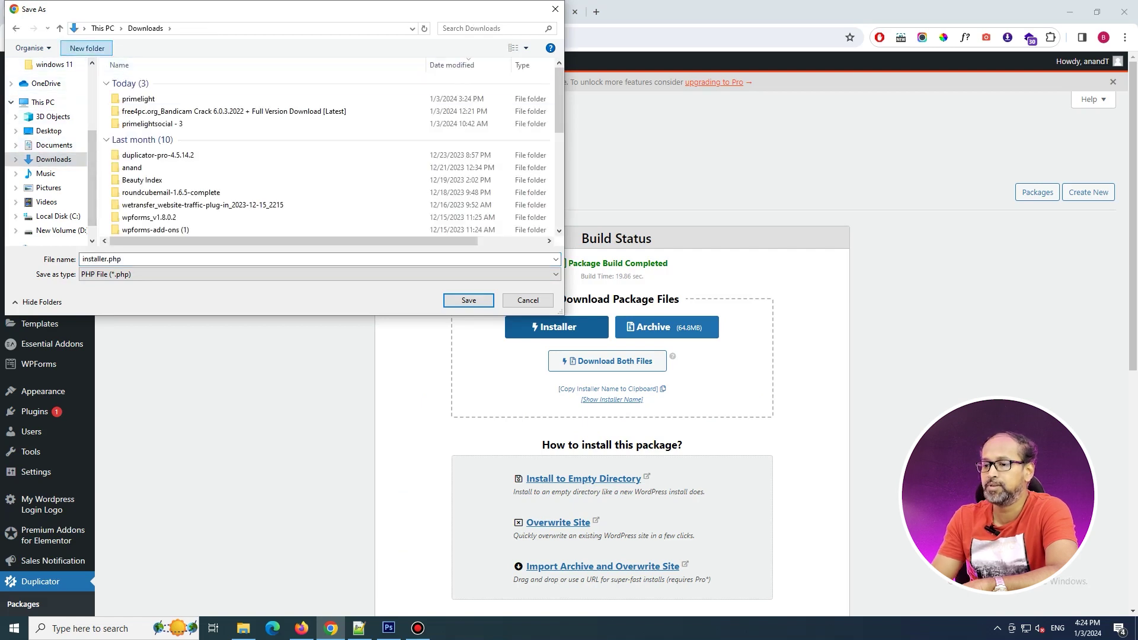
click(87, 48)
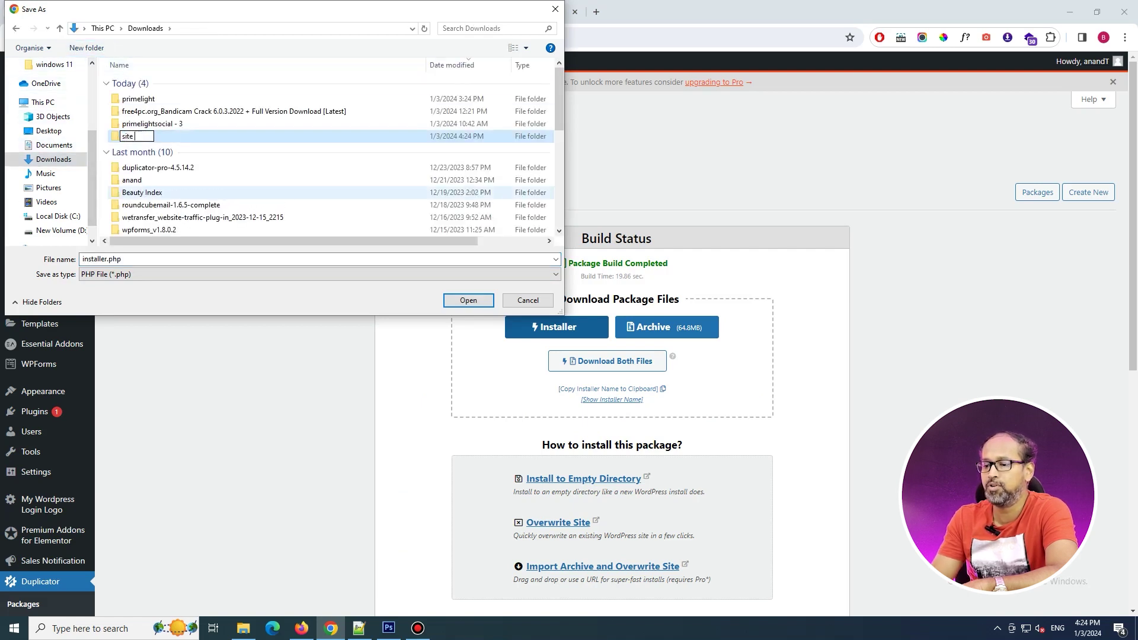
text(site backup)
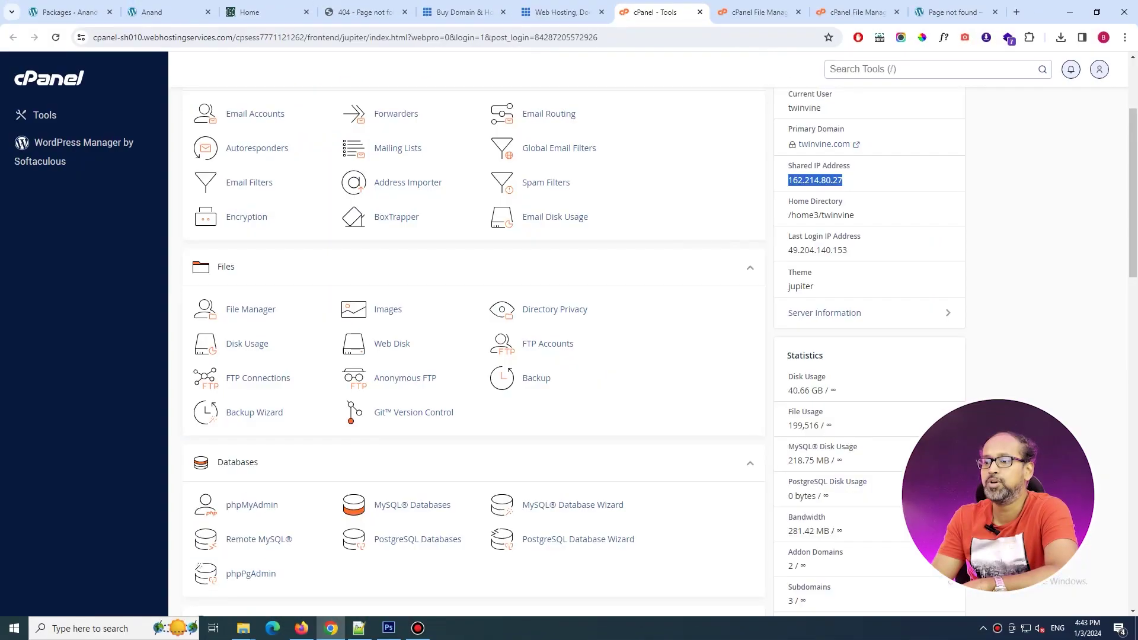
Step: Log in to the Bluehost hosting account for anandt.com, close the old cPanel tabs, and open the account's cPanel tools
click(562, 12)
click(564, 475)
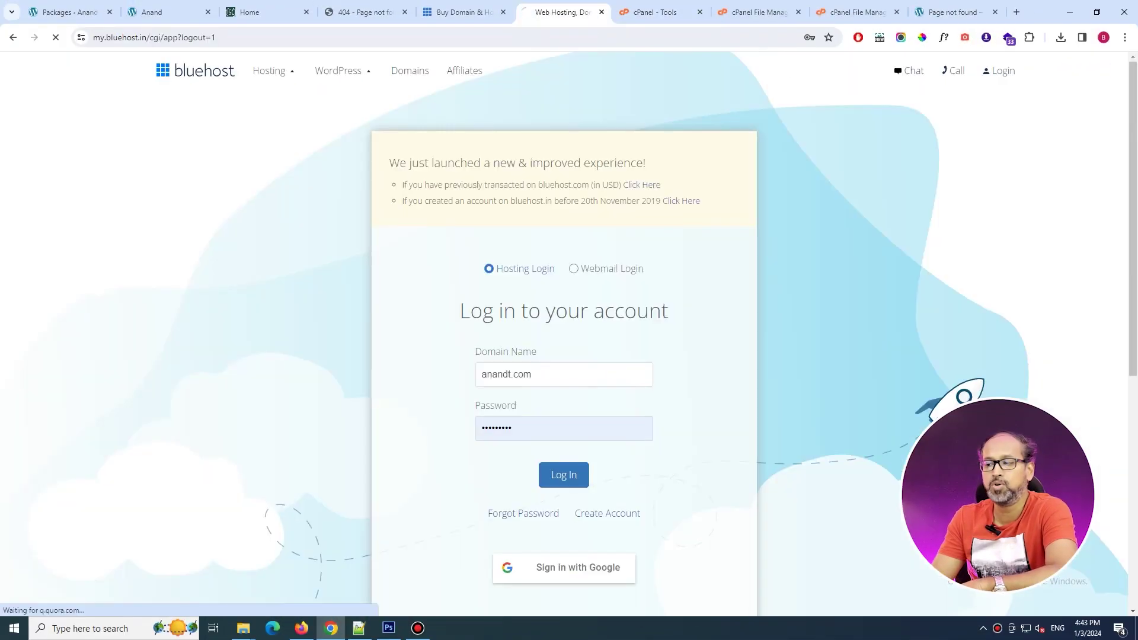
click(700, 11)
click(700, 12)
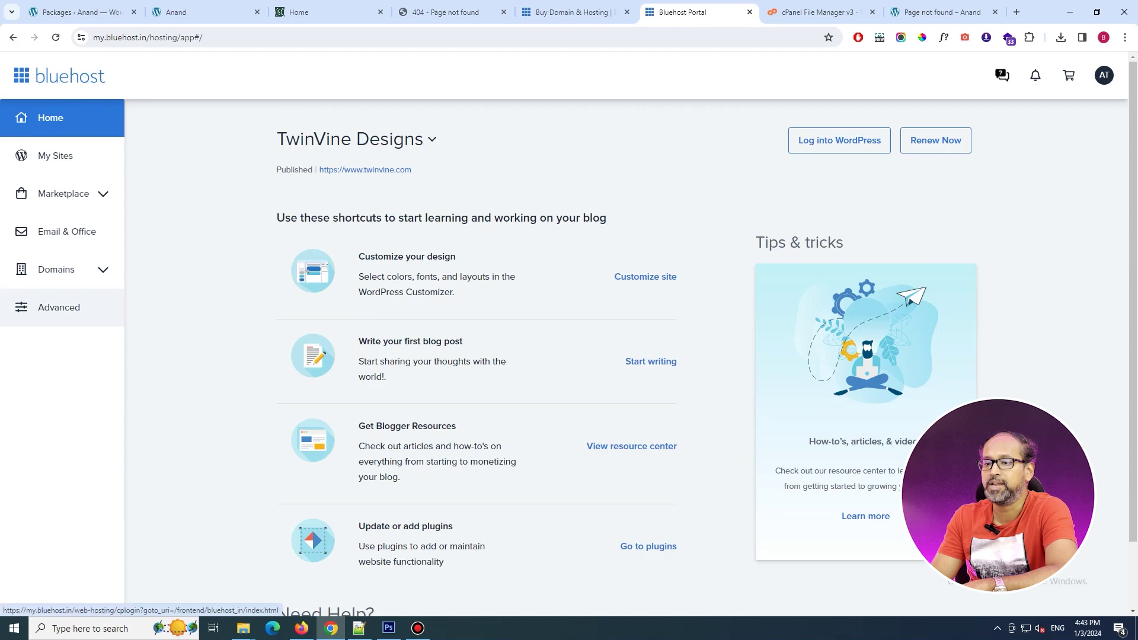
click(47, 308)
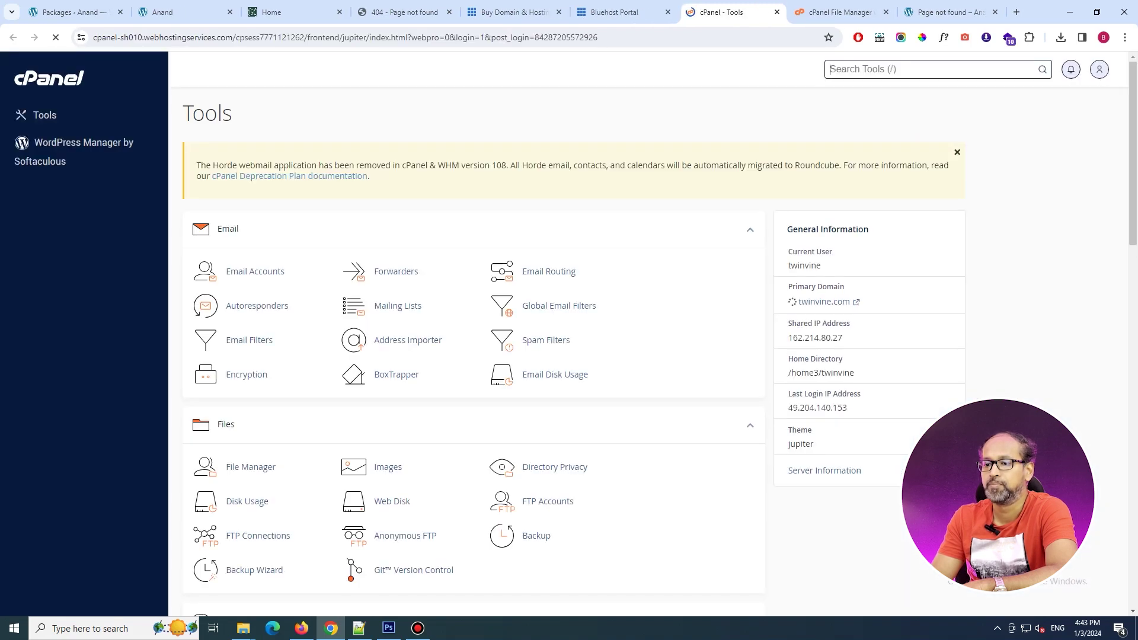
Step: Open the anandt folder inside public_html in the cPanel File Manager
scroll(250, 395, down, 2)
scroll(251, 394, up, 1)
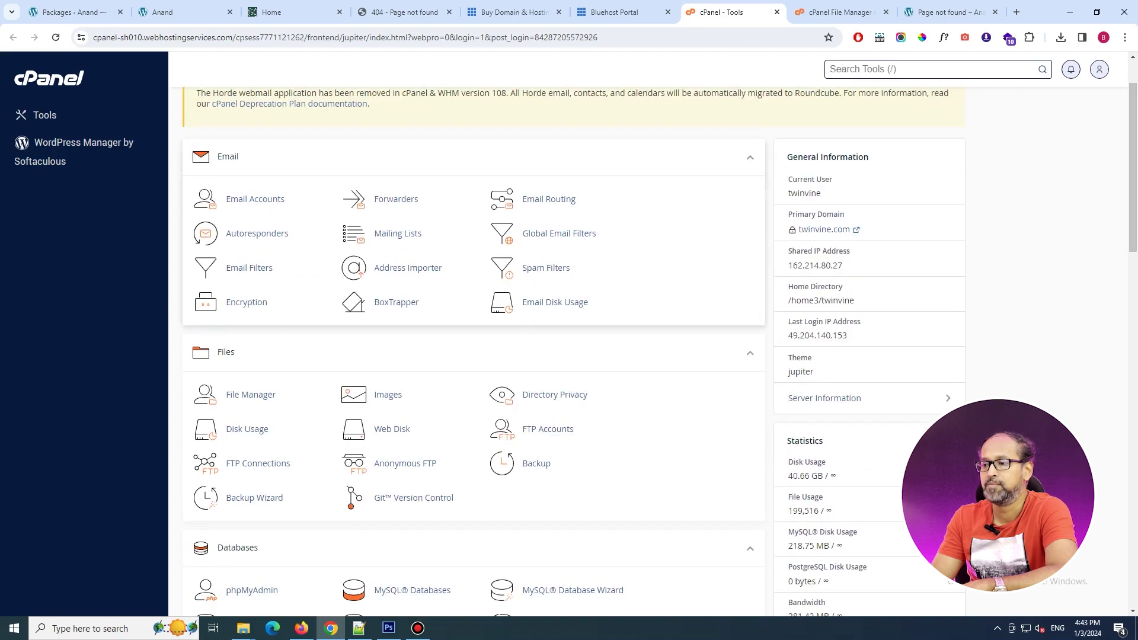
click(251, 395)
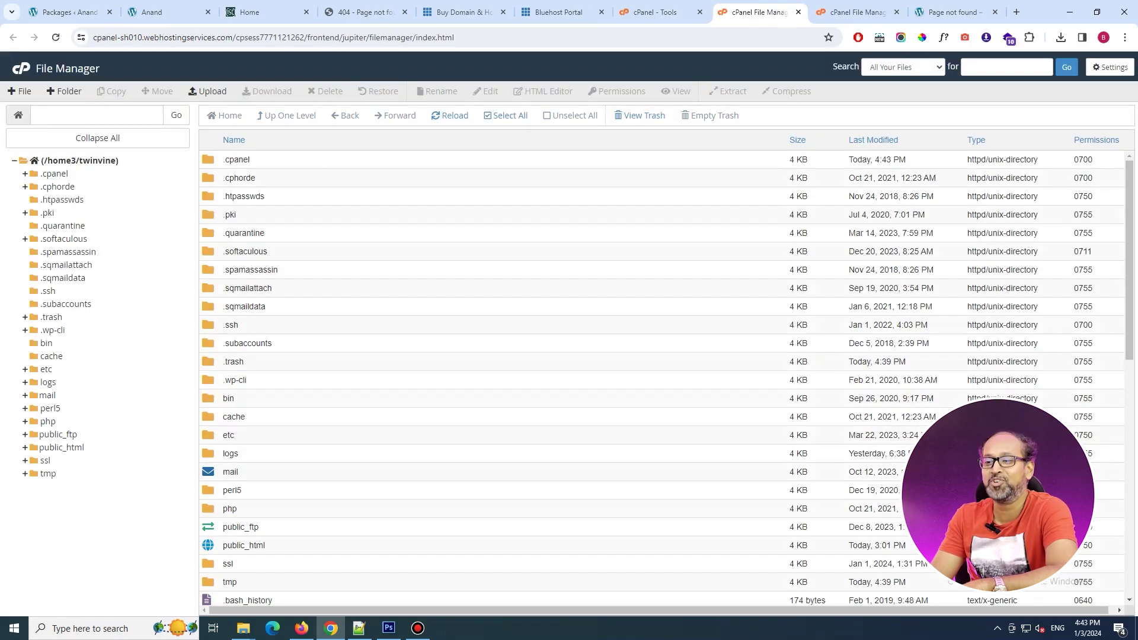
double_click(244, 545)
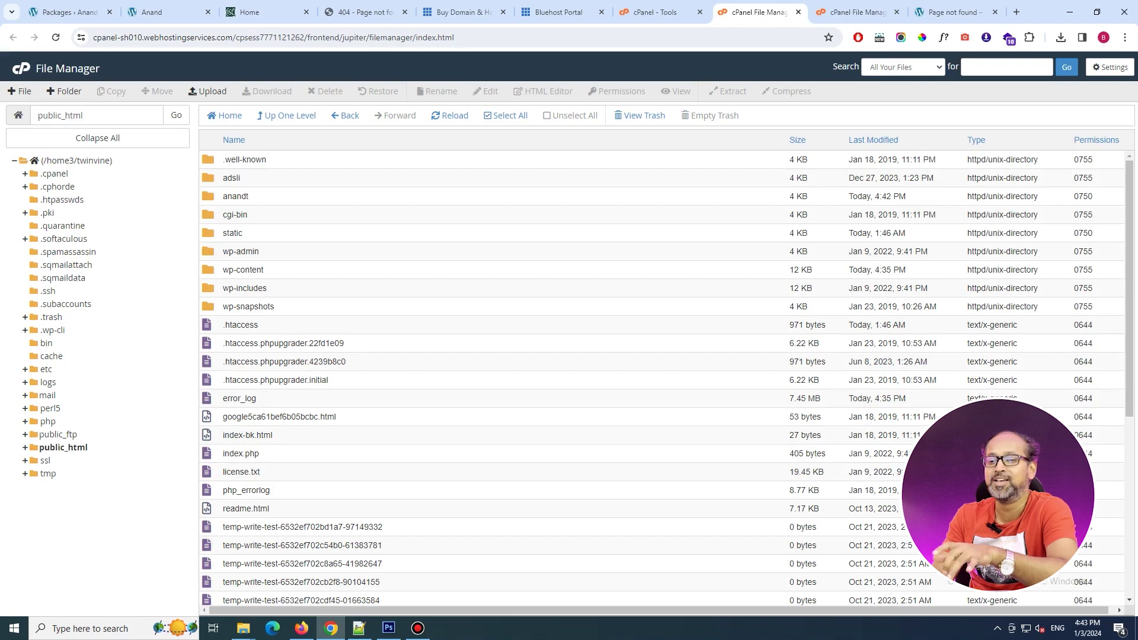
double_click(236, 197)
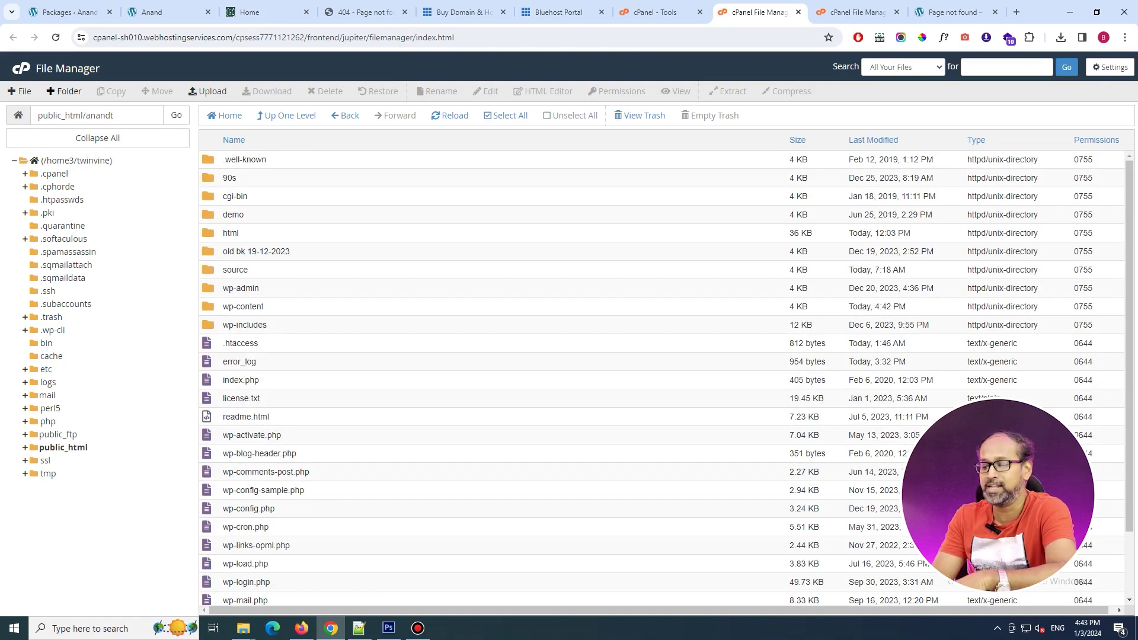
Step: Create a folder named "newsite" inside public_html/anandt and open it
click(64, 90)
text(newsite)
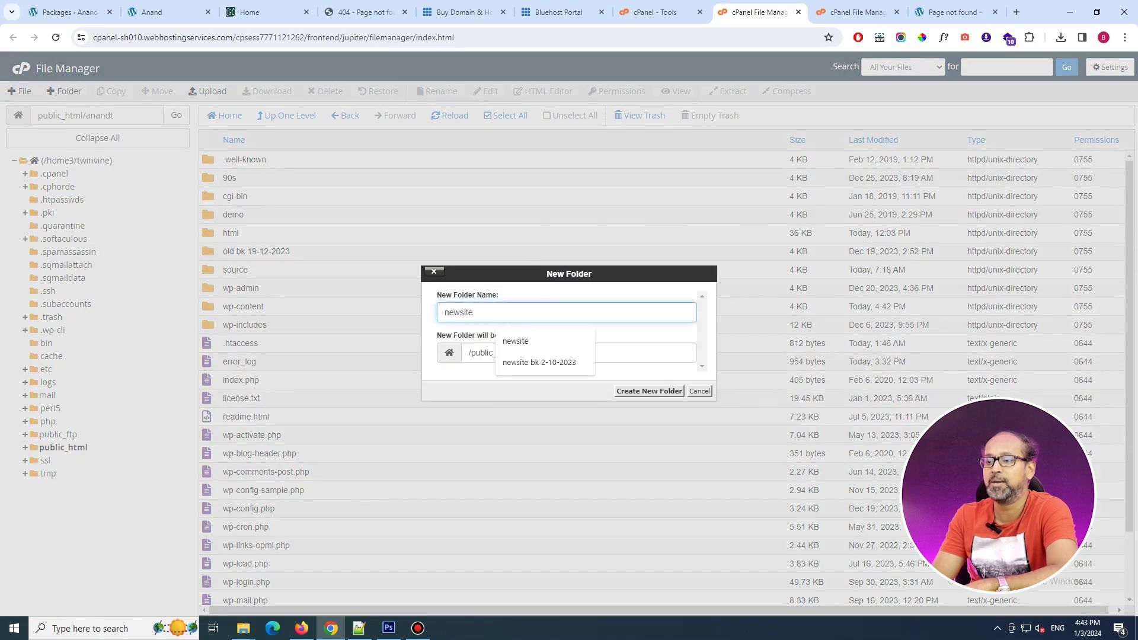
key(Return)
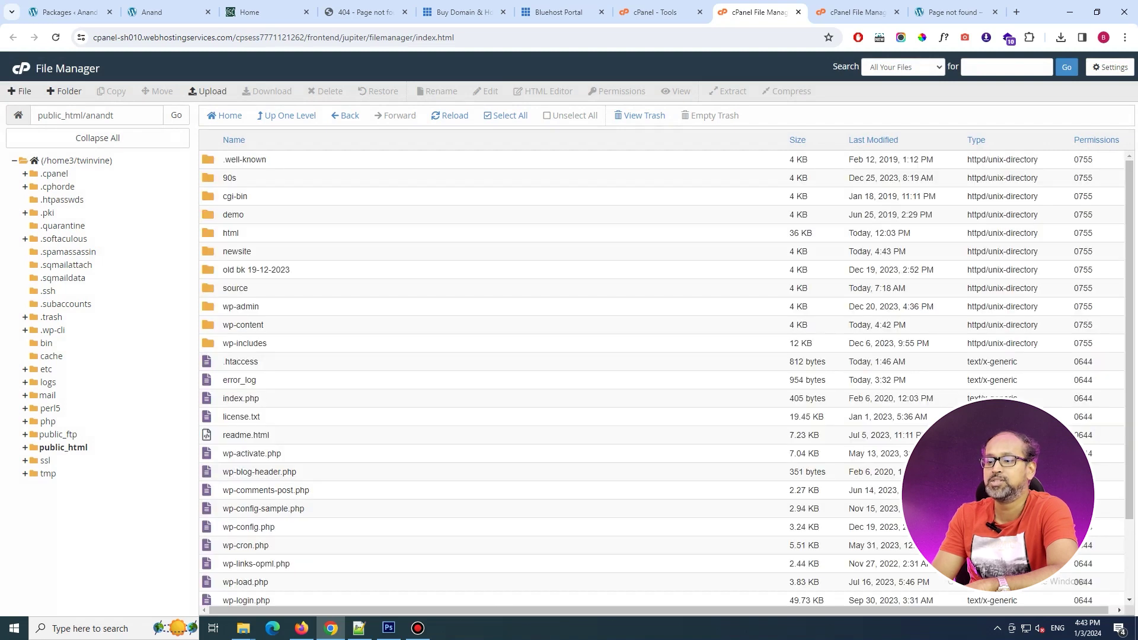
double_click(237, 251)
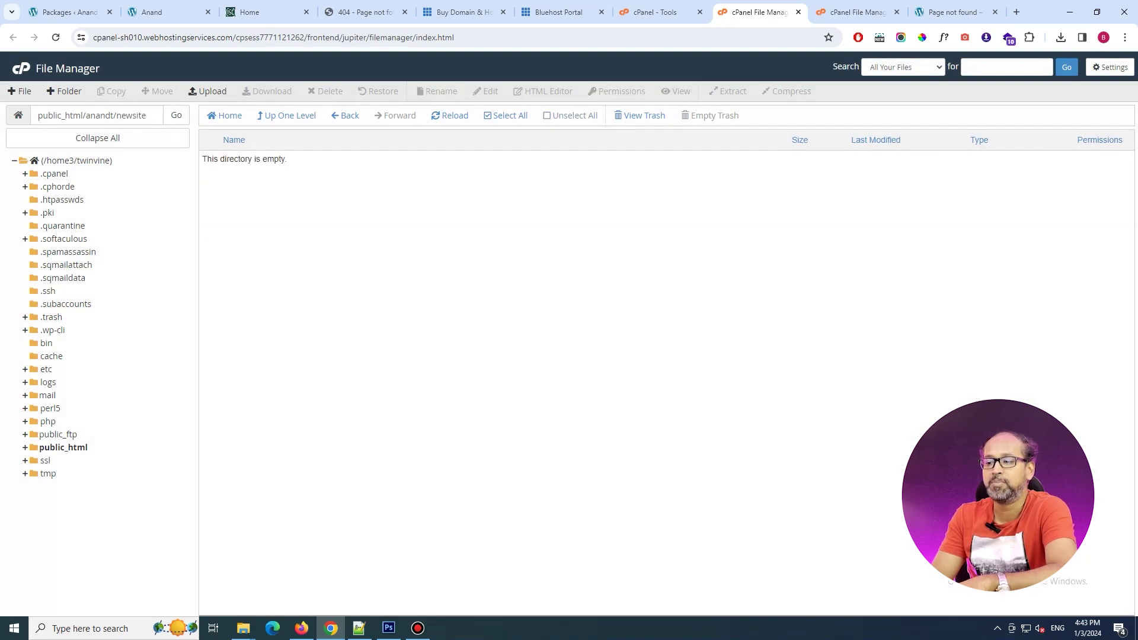
Step: Upload installer.php and the 20240103_anand archive zip from the "site backup 3-1-2024" folder into newsite
click(209, 92)
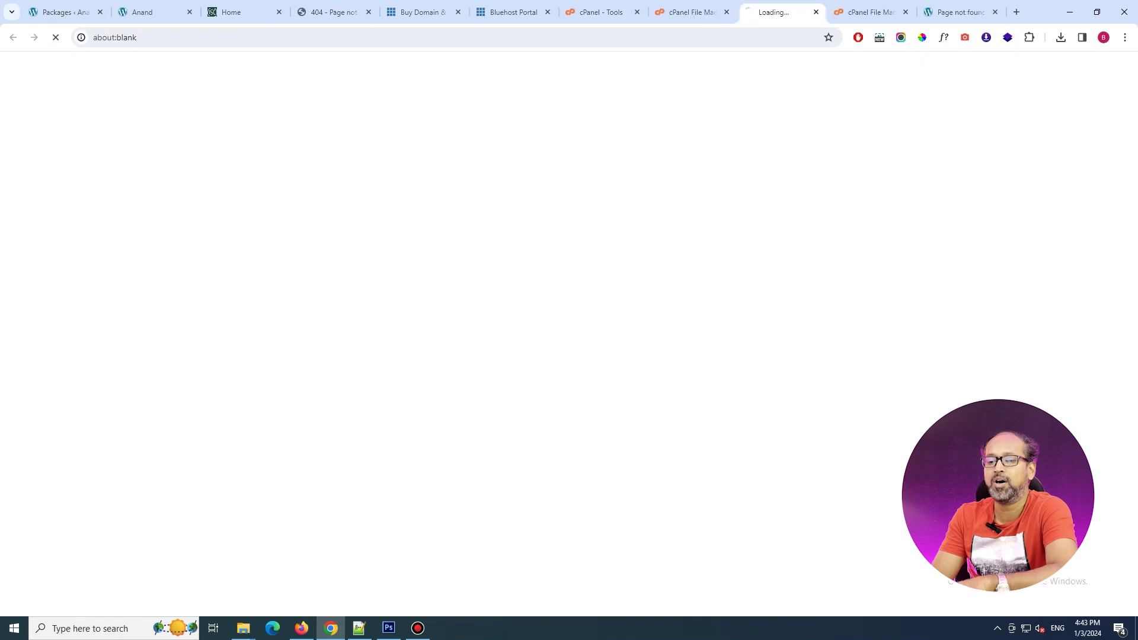
click(568, 259)
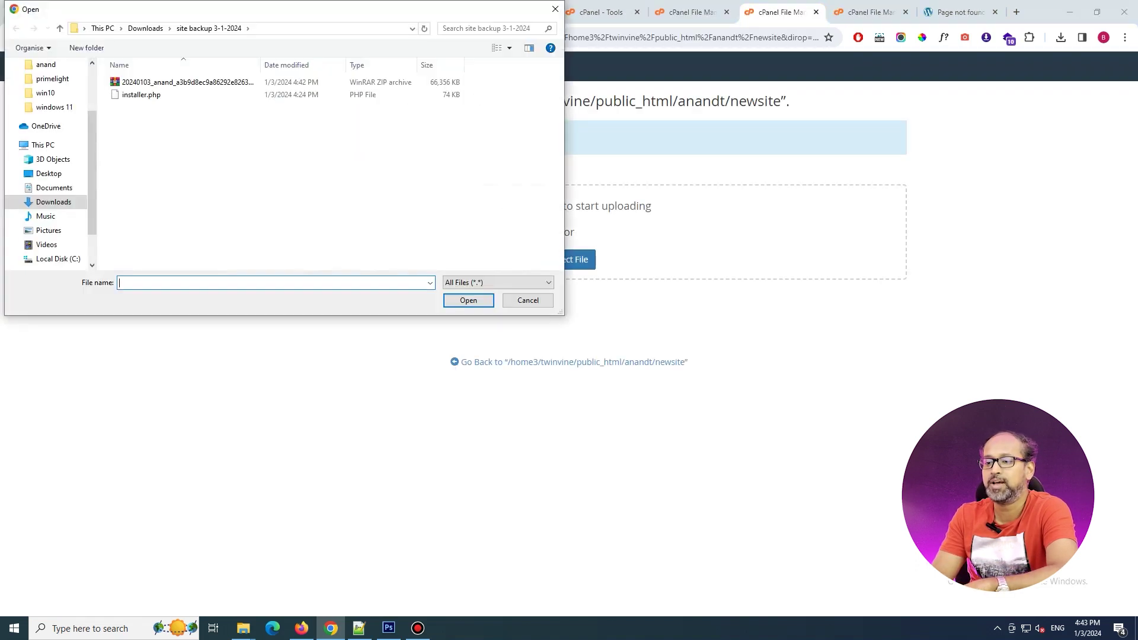
click(158, 95)
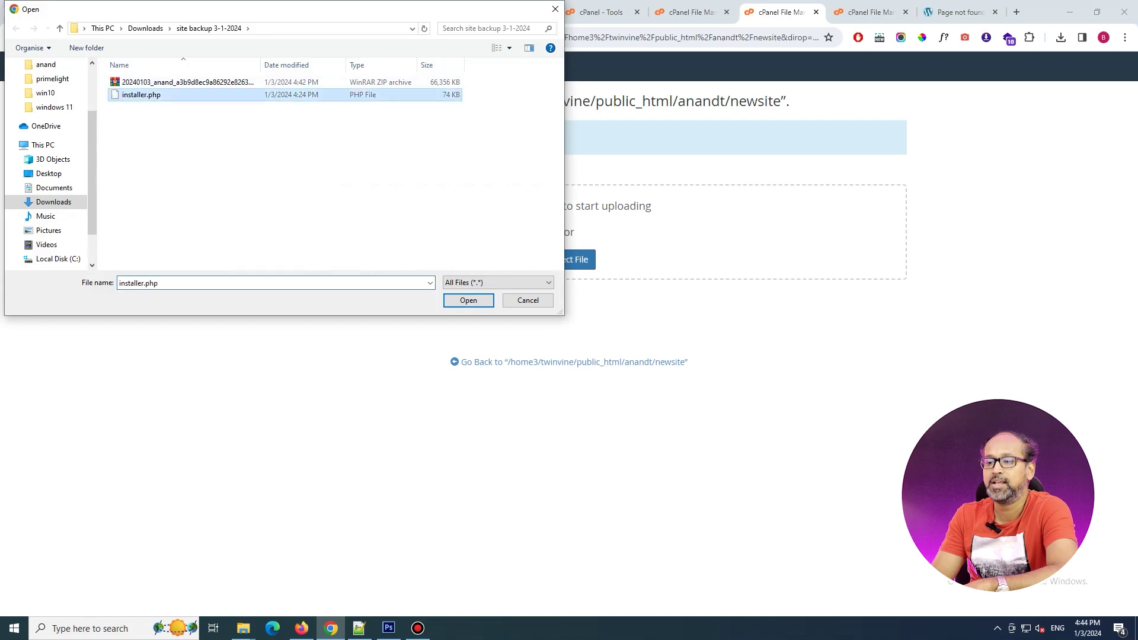
key(Return)
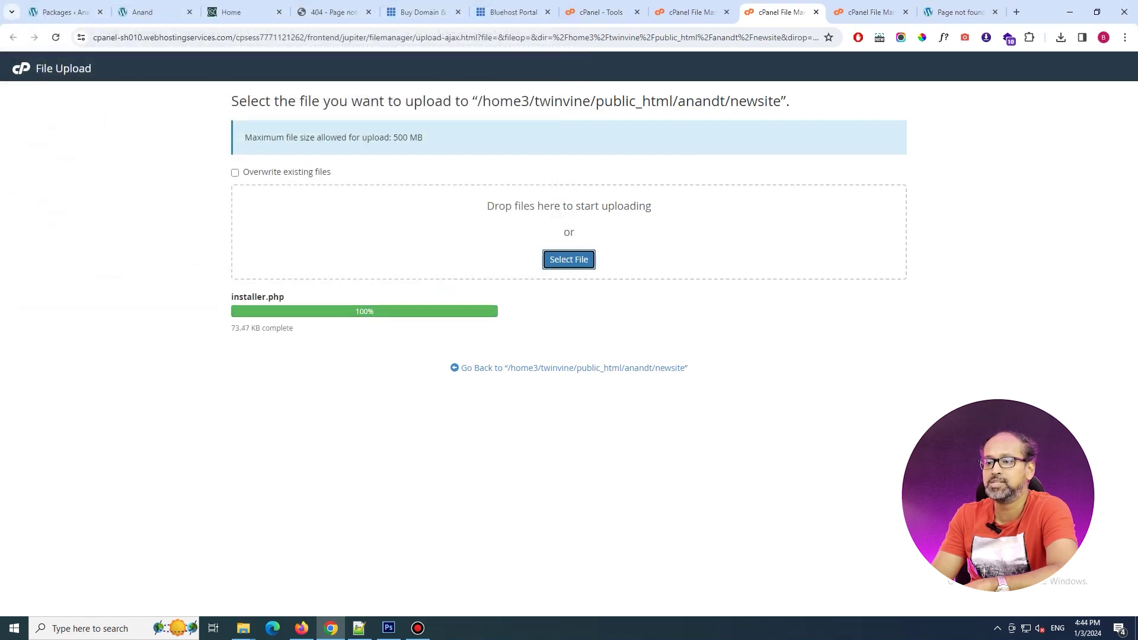
click(568, 259)
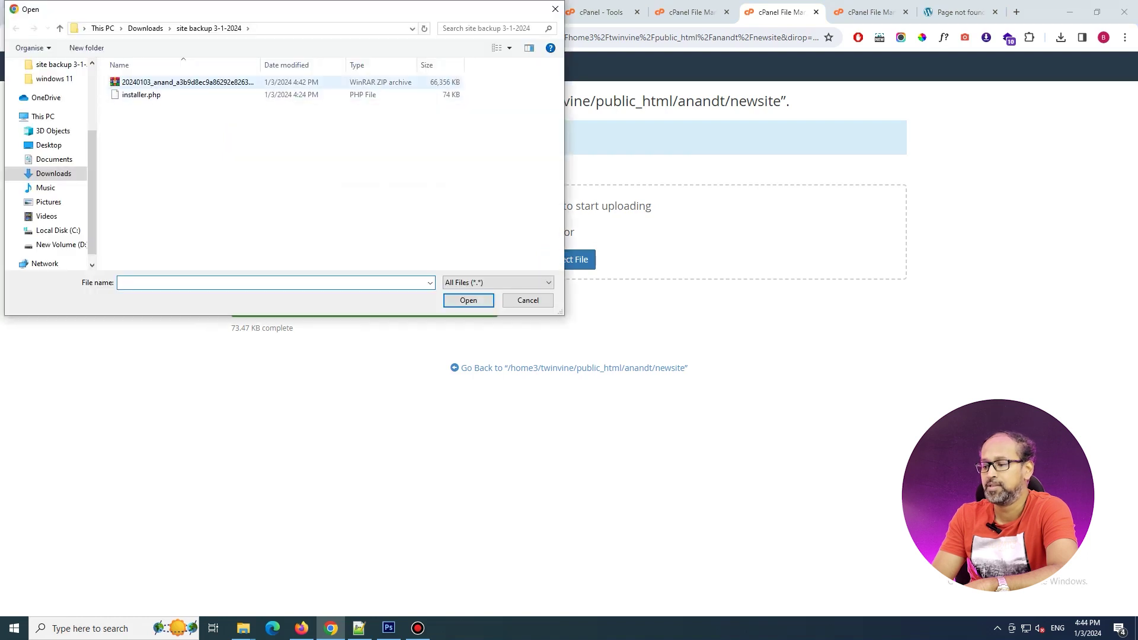
click(187, 82)
key(Return)
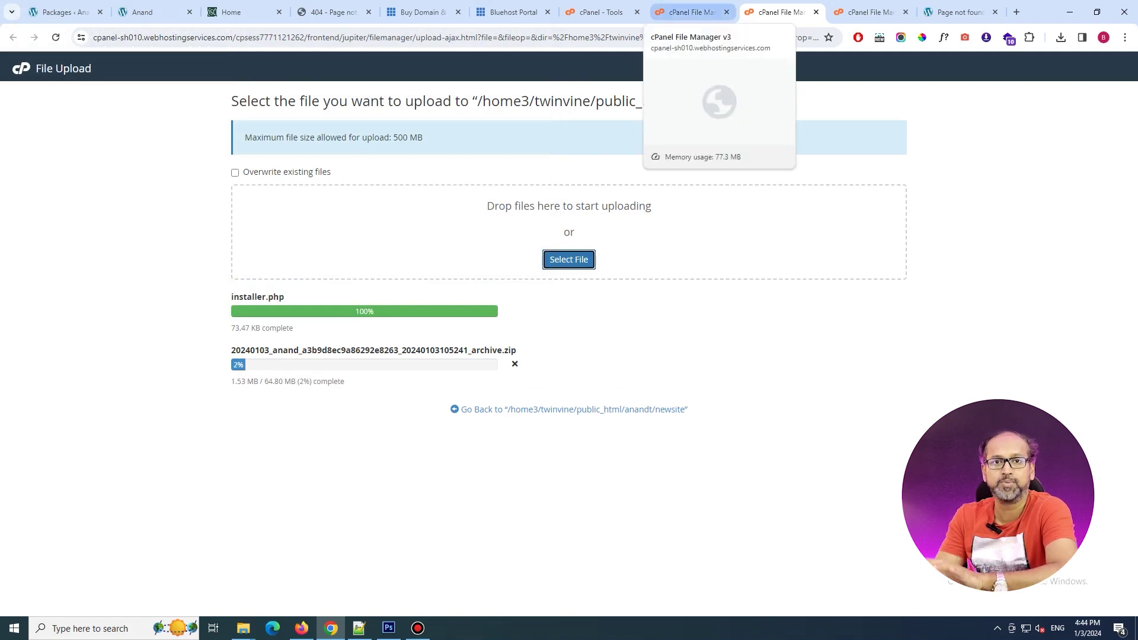
Step: Create a MySQL database named "newsite" with the twinvine_ prefix in cPanel
click(600, 12)
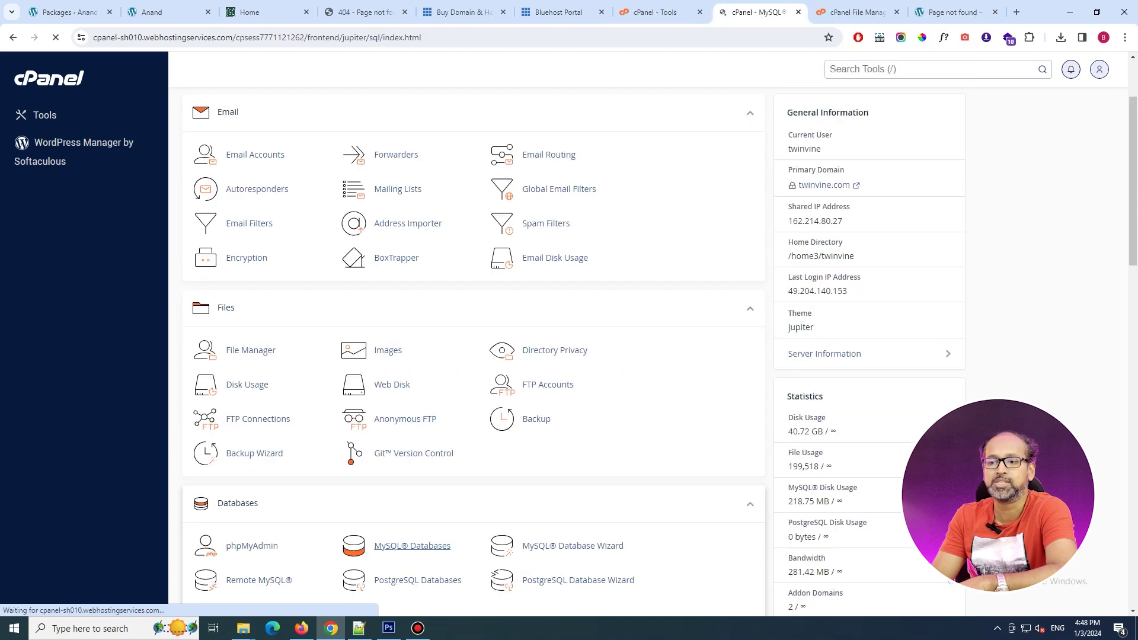
scroll(573, 350, down, 3)
scroll(573, 350, up, 1)
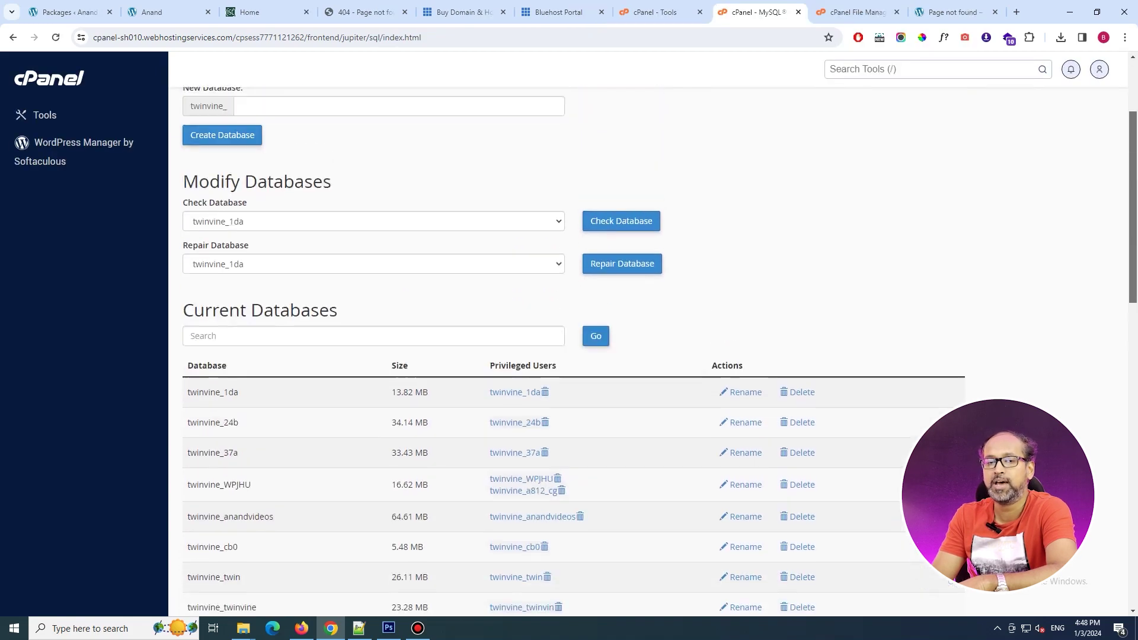
click(399, 135)
text(newsite)
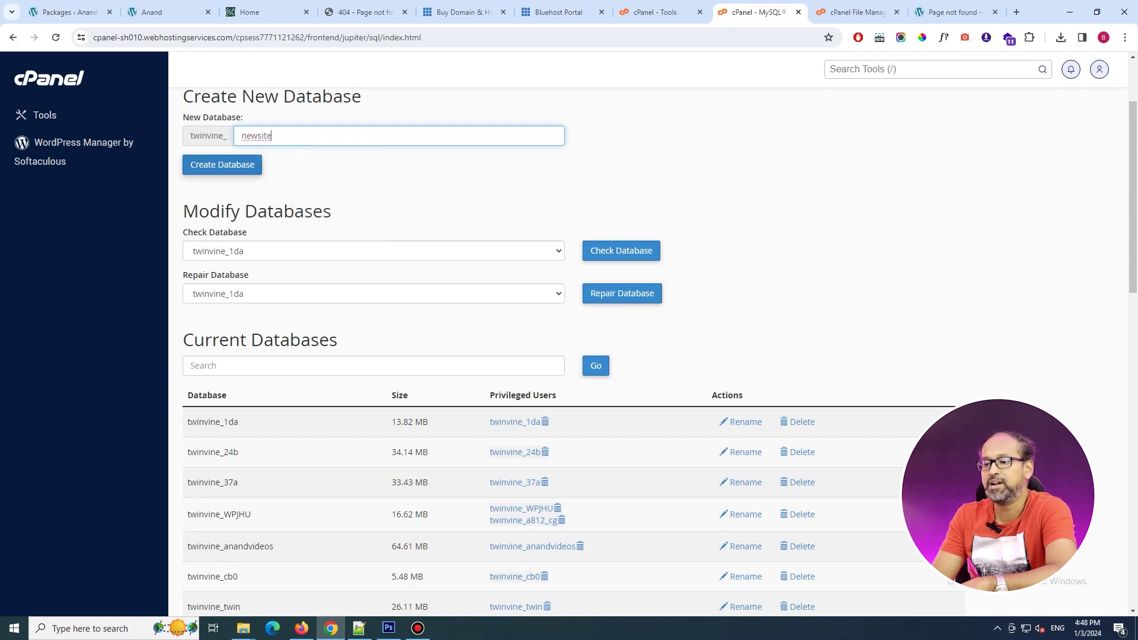
key(Return)
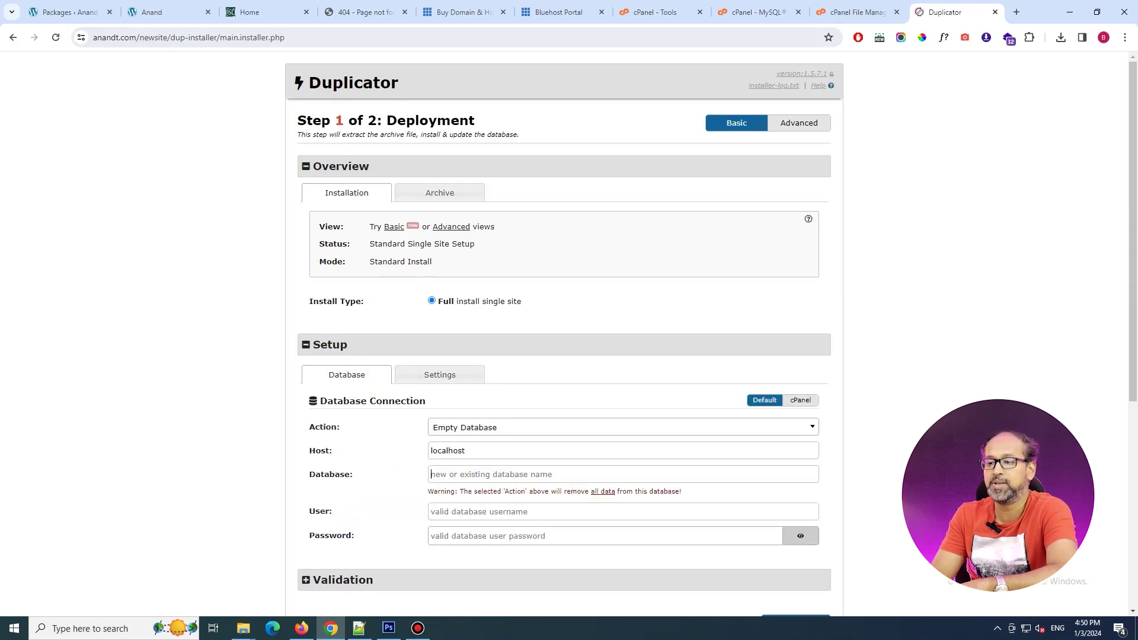
Step: Set the Duplicator installer's database action to Empty Database and validate the setup
scroll(569, 332, down, 3)
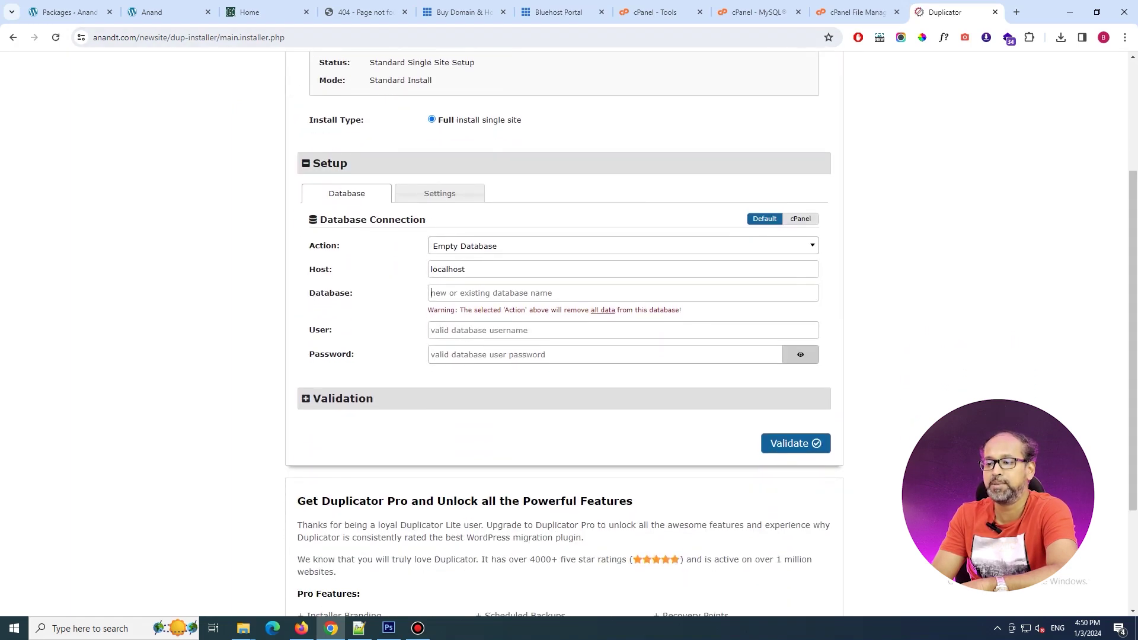
click(622, 246)
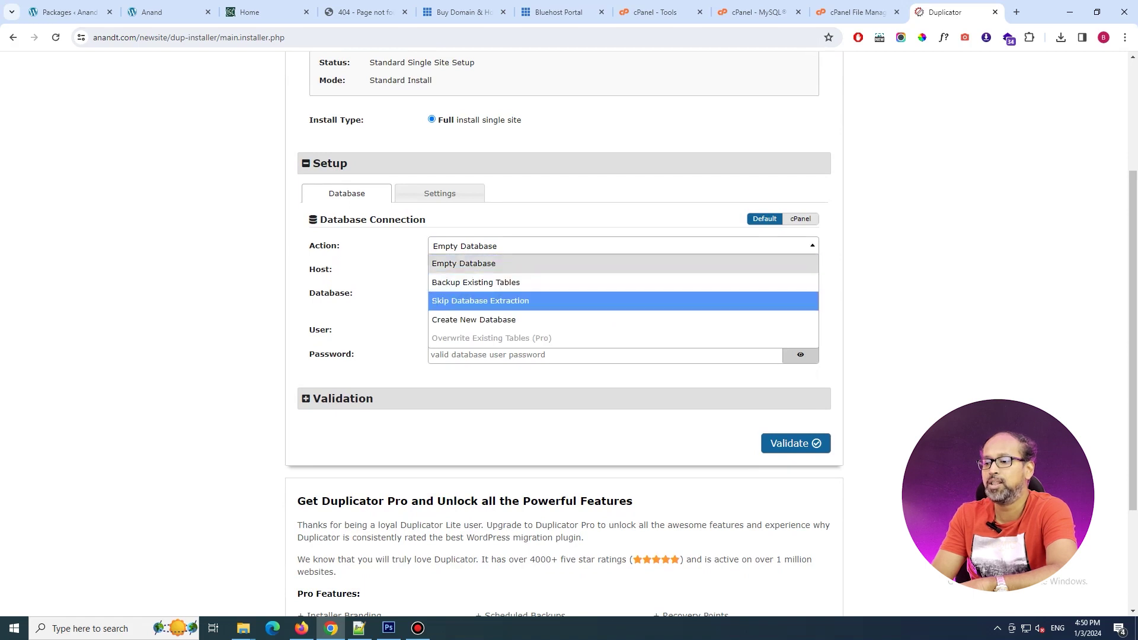
click(623, 264)
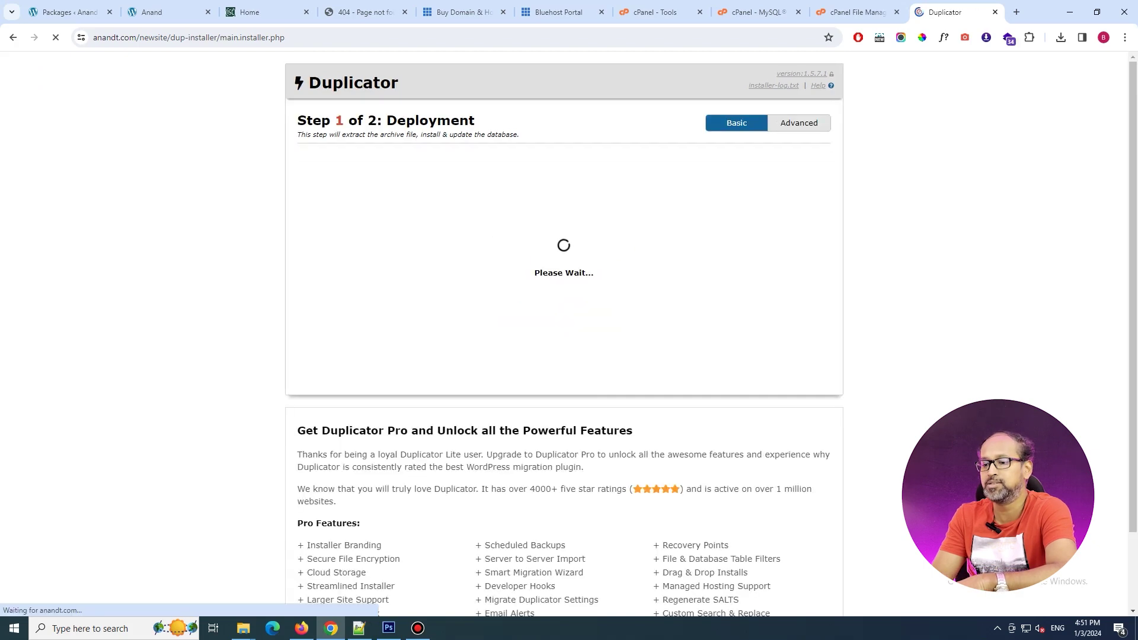
Step: Check the validation results, accept the terms and notices, and confirm running the Duplicator installer for anandt.com/newsite
scroll(564, 332, down, 1)
scroll(570, 332, down, 2)
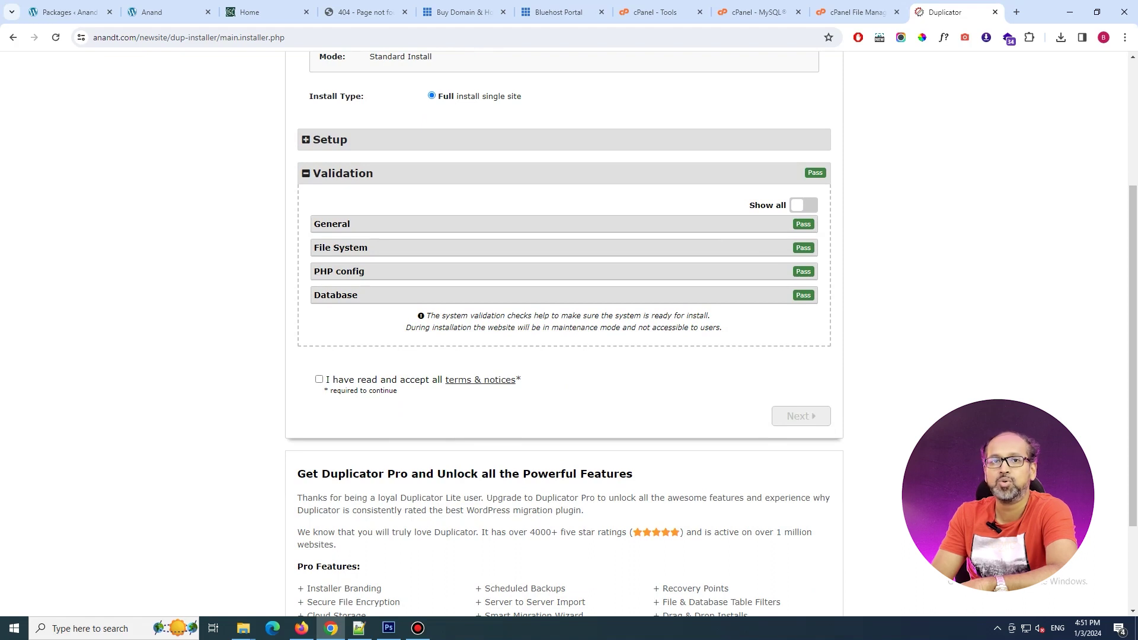
click(319, 378)
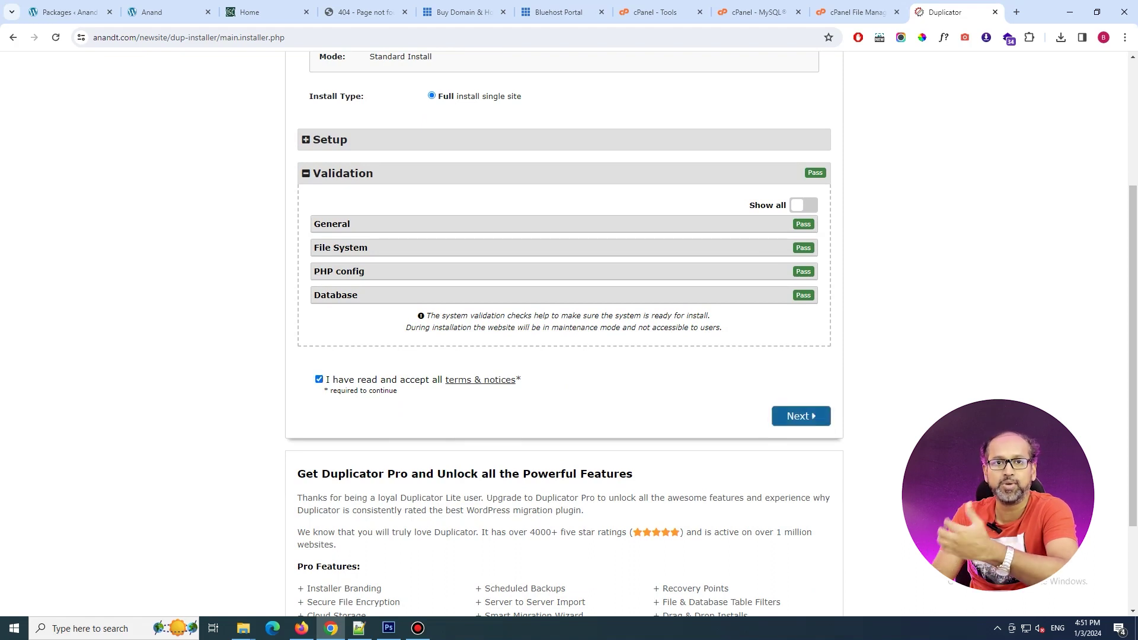
click(801, 416)
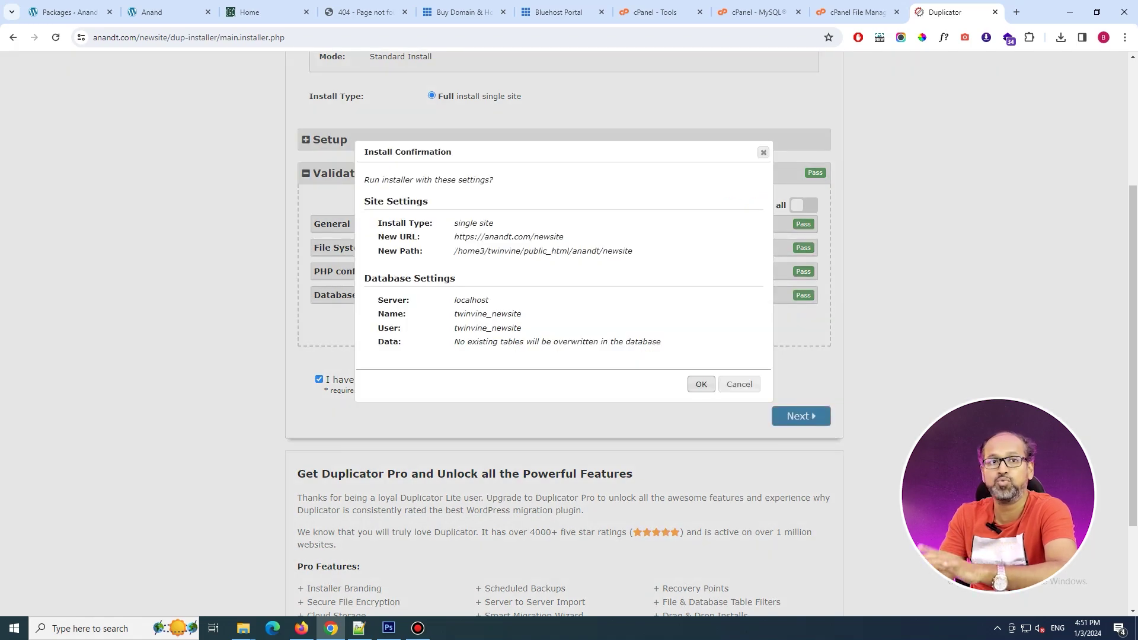
key(Return)
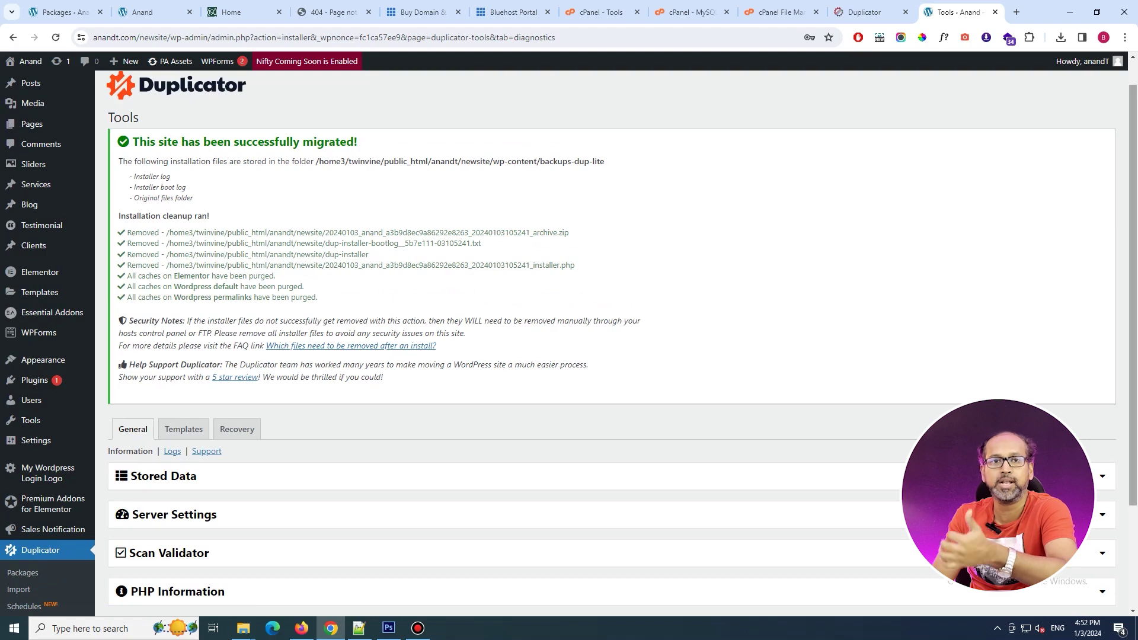
Step: Open the migrated site's permalink settings and save them with the Post name structure
scroll(12, 486, down, 2)
mouse_move(36, 306)
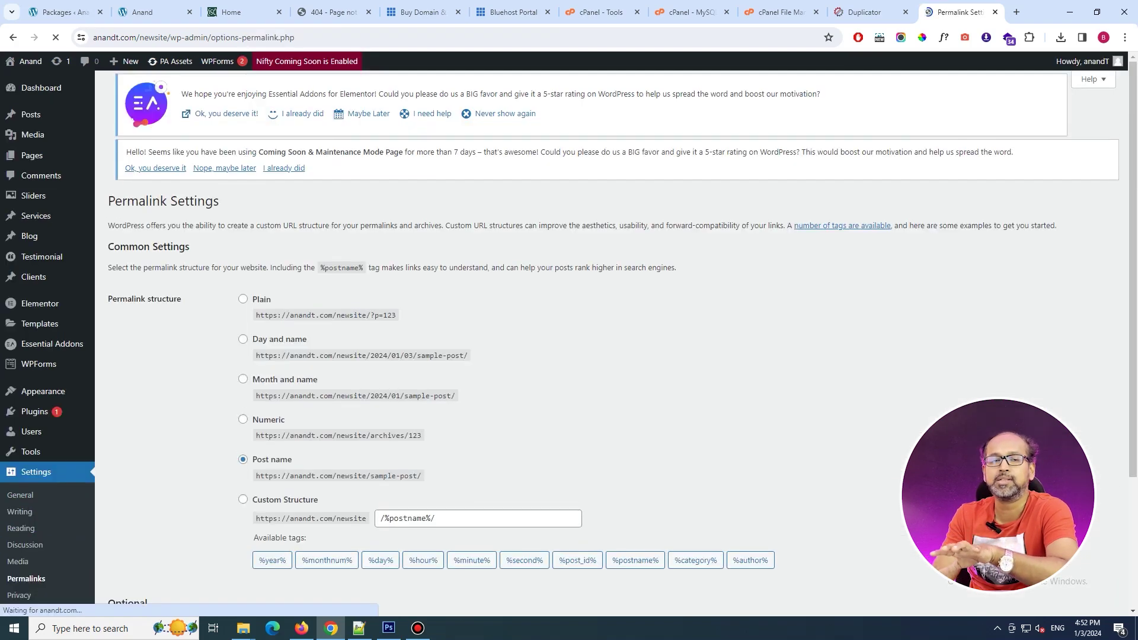
scroll(569, 342, down, 2)
scroll(593, 338, down, 2)
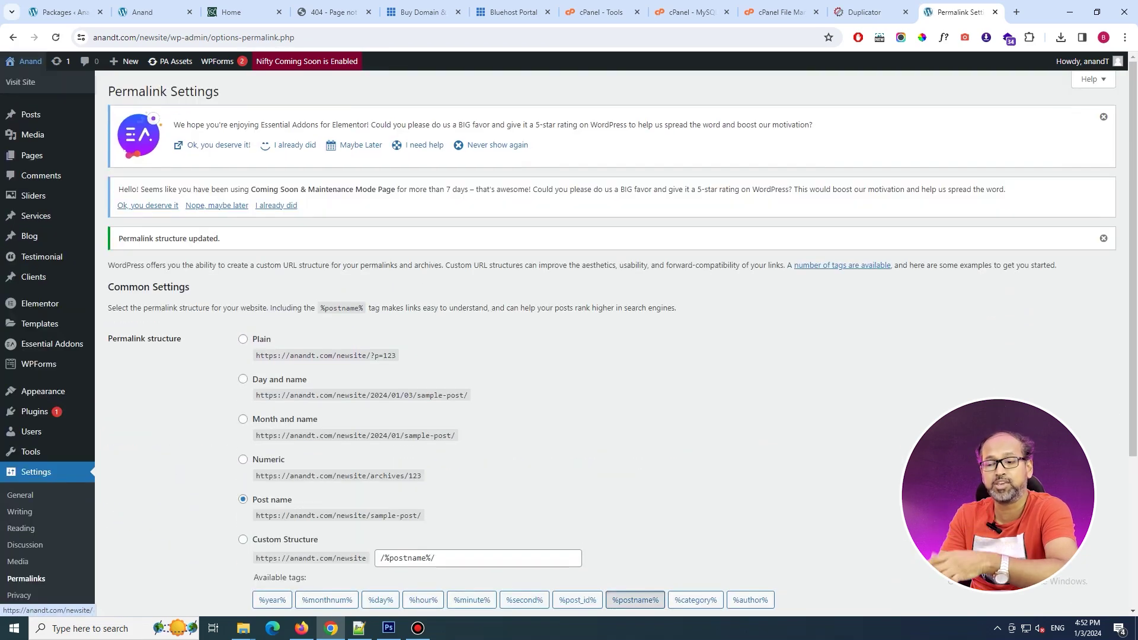
Step: Open the migrated site in a new tab and look through its homepage
mouse_move(29, 61)
right_click(25, 82)
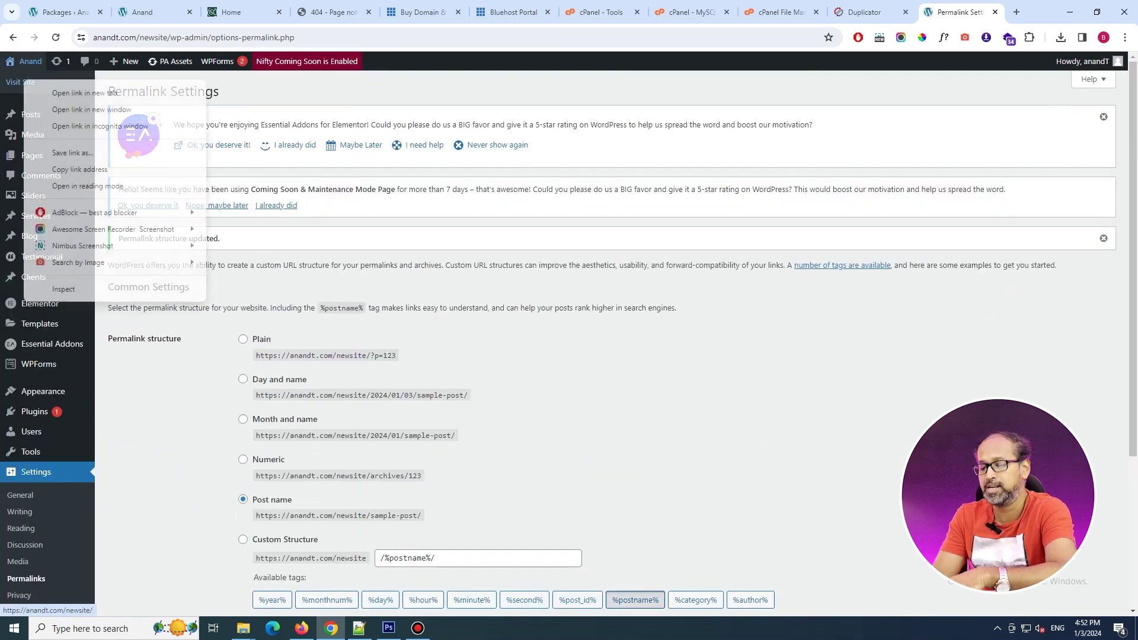
click(84, 92)
click(961, 12)
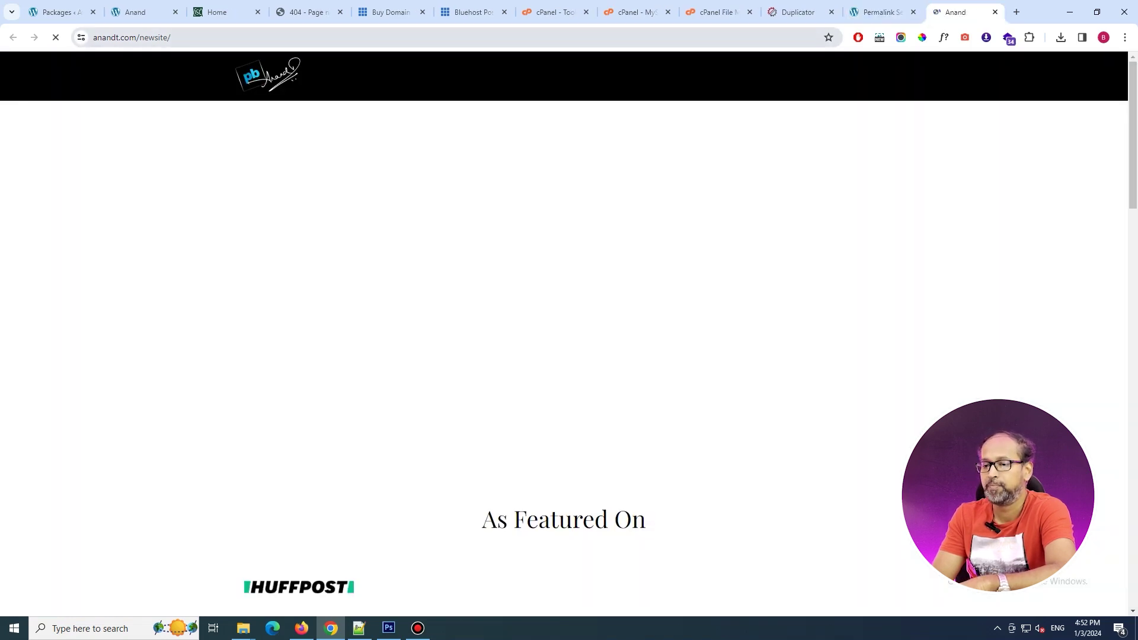
scroll(563, 355, down, 7)
scroll(563, 356, down, 8)
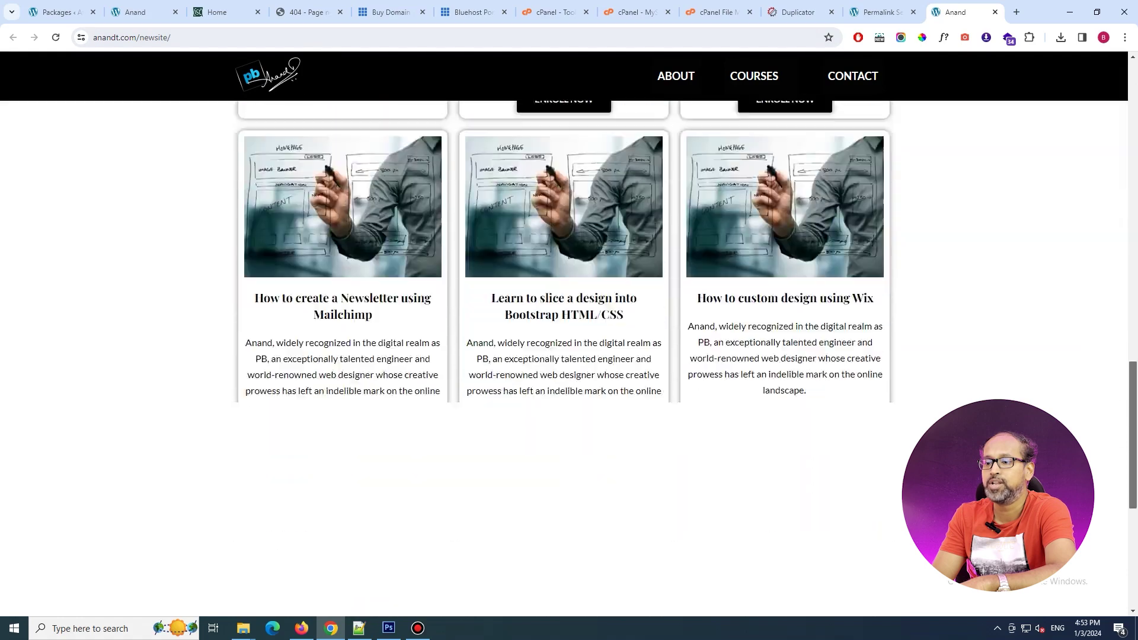
Step: Reload the original anandt.com homepage, compare it with the anandt.com/newsite homepage, and return to the permalink settings
click(143, 12)
click(164, 38)
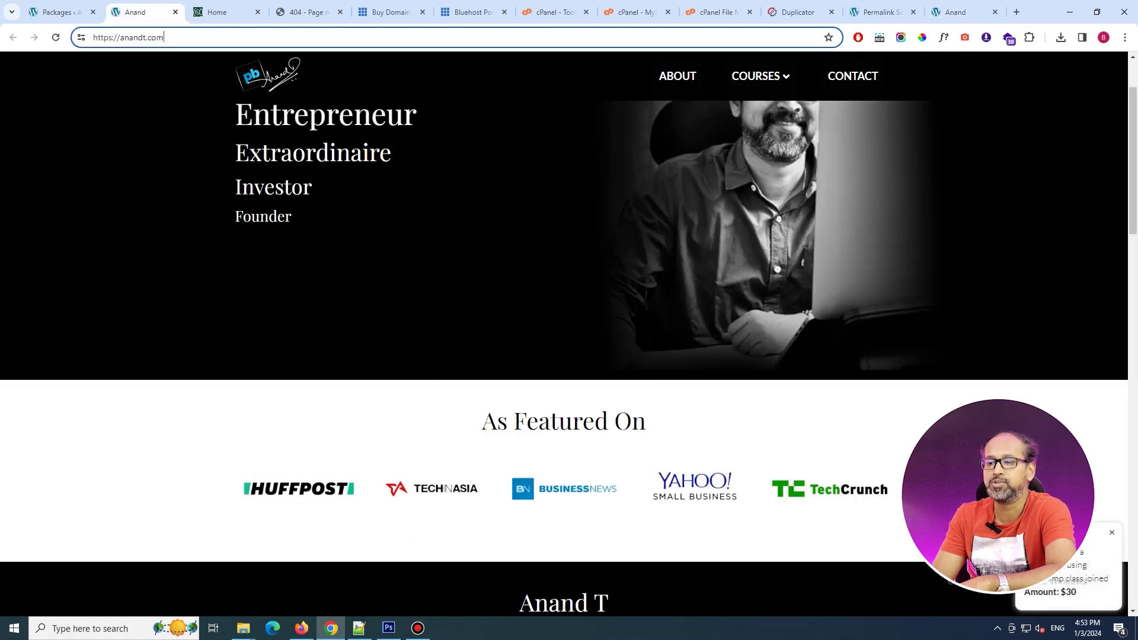
key(Return)
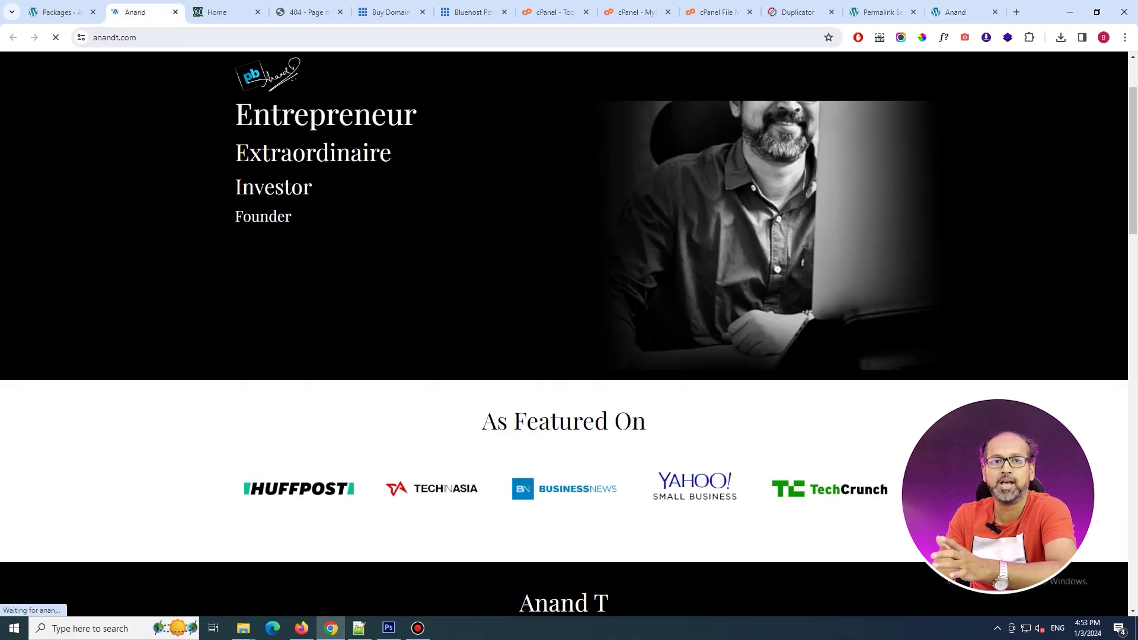
click(955, 12)
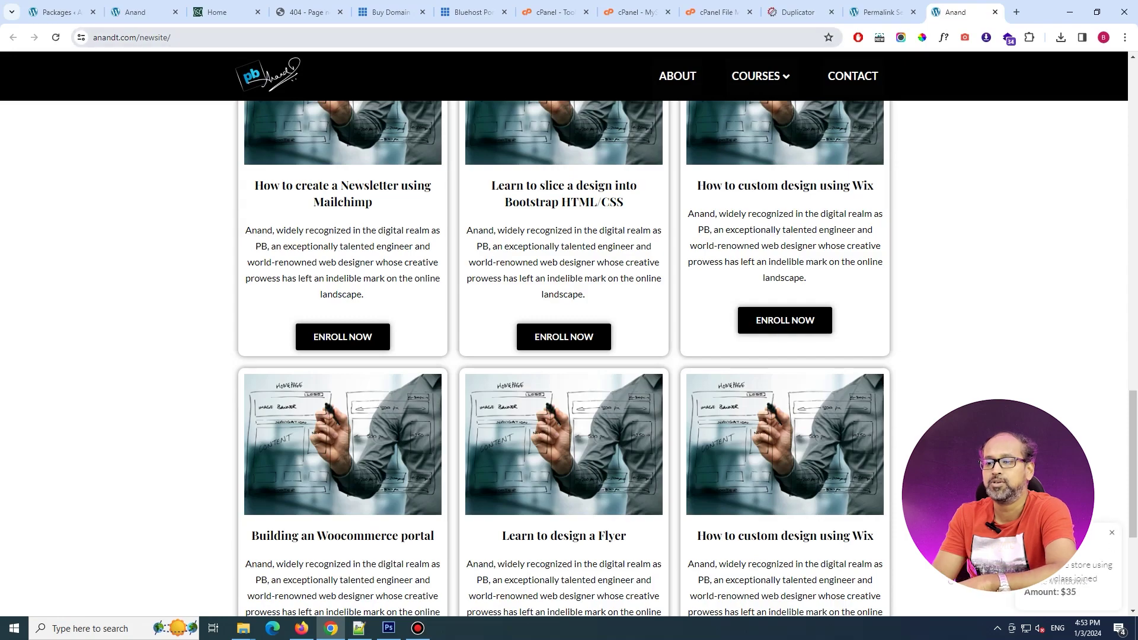
key(End)
key(Home)
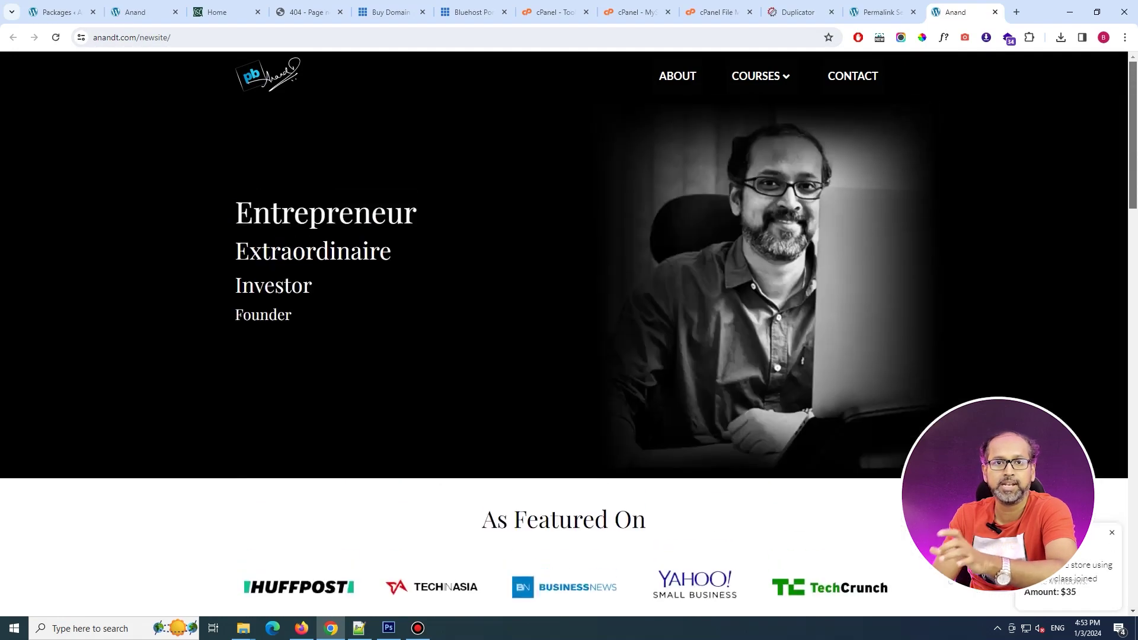
key(ctrl+shift+Tab)
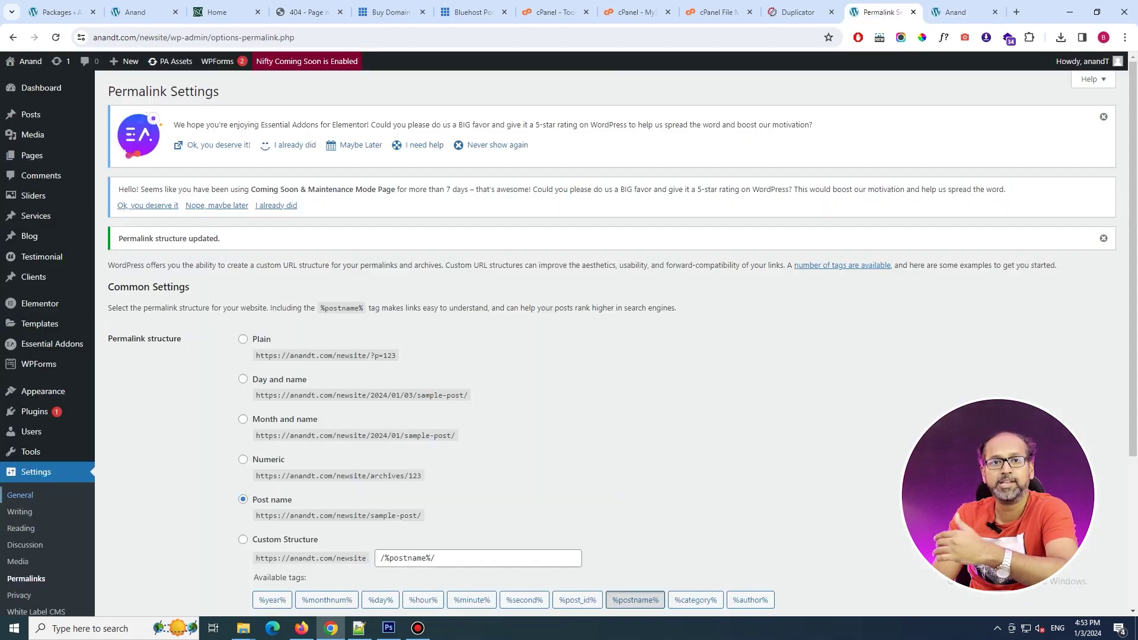